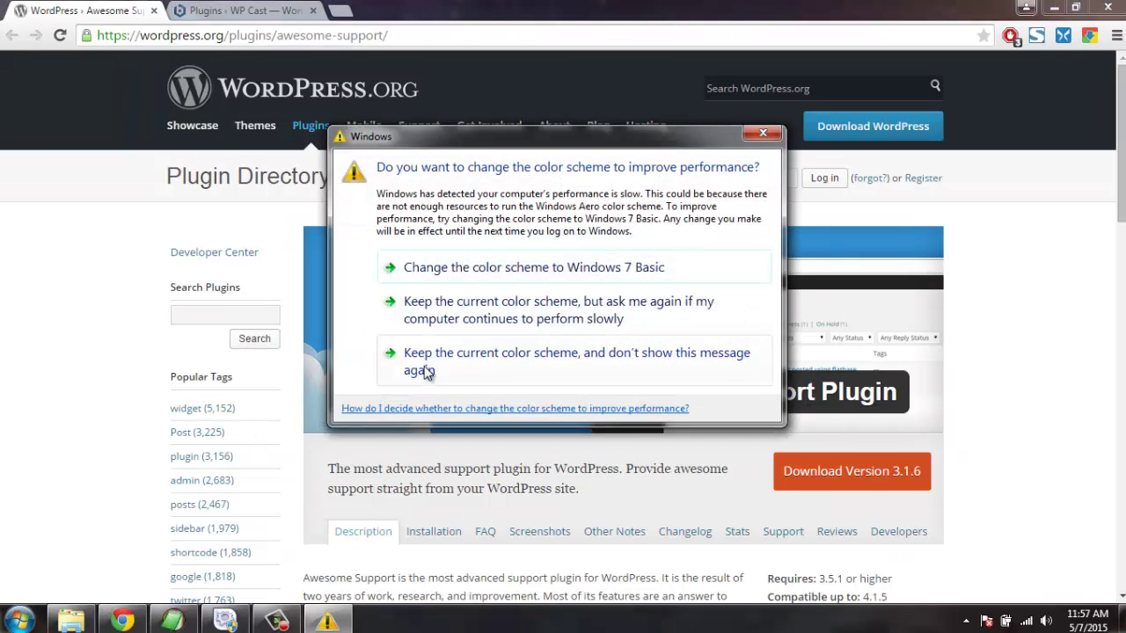
# Keep the current Windows colour scheme and stop the prompt from showing again.
pyautogui.click(404, 369)
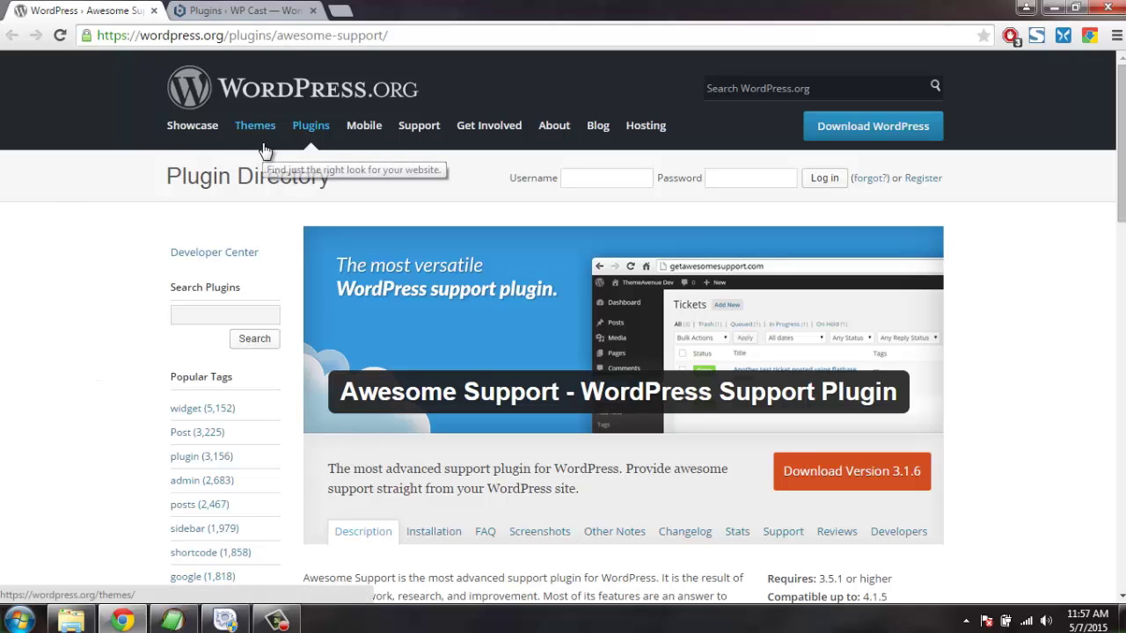
# On the WP Cast site, go to Plugins > Add New and search for 'awesome support'.
pyautogui.click(247, 12)
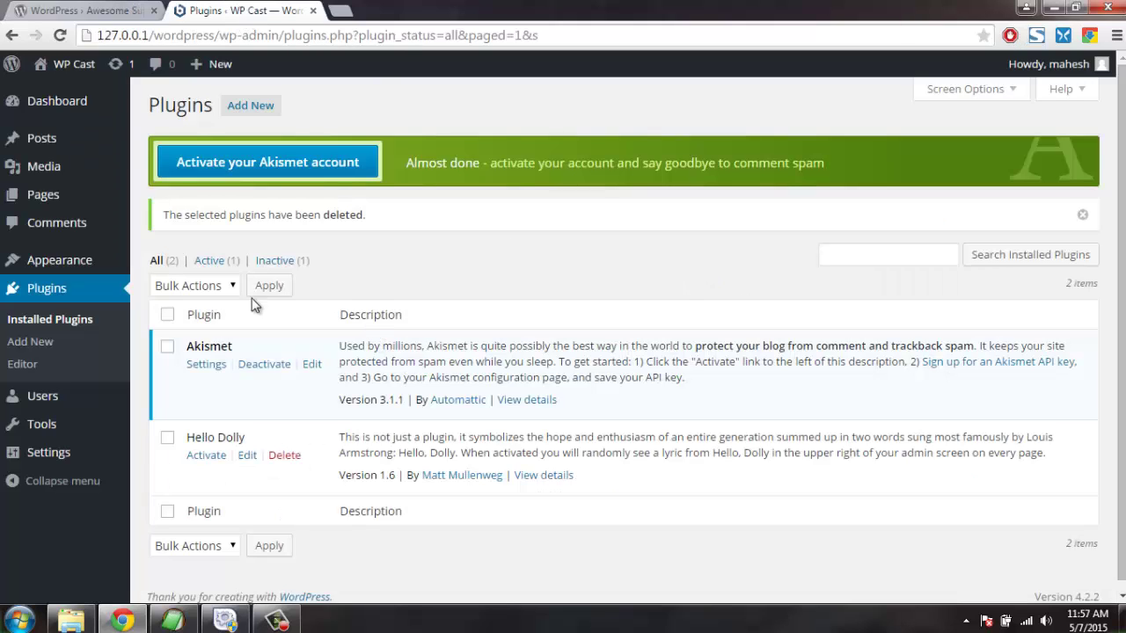
pyautogui.moveTo(123, 107)
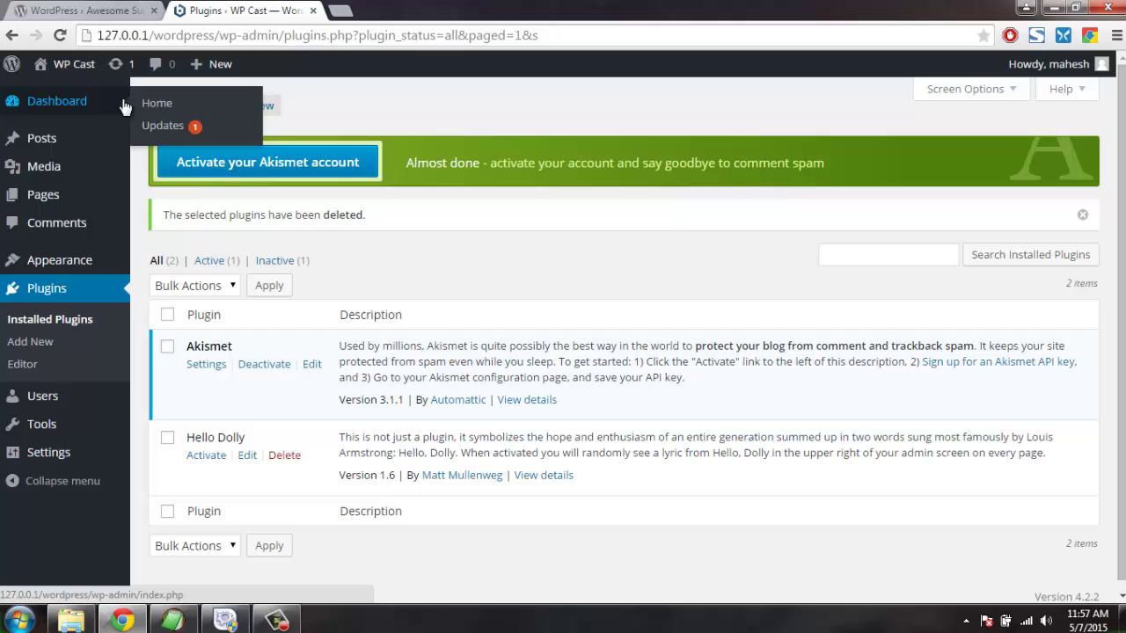
pyautogui.click(257, 109)
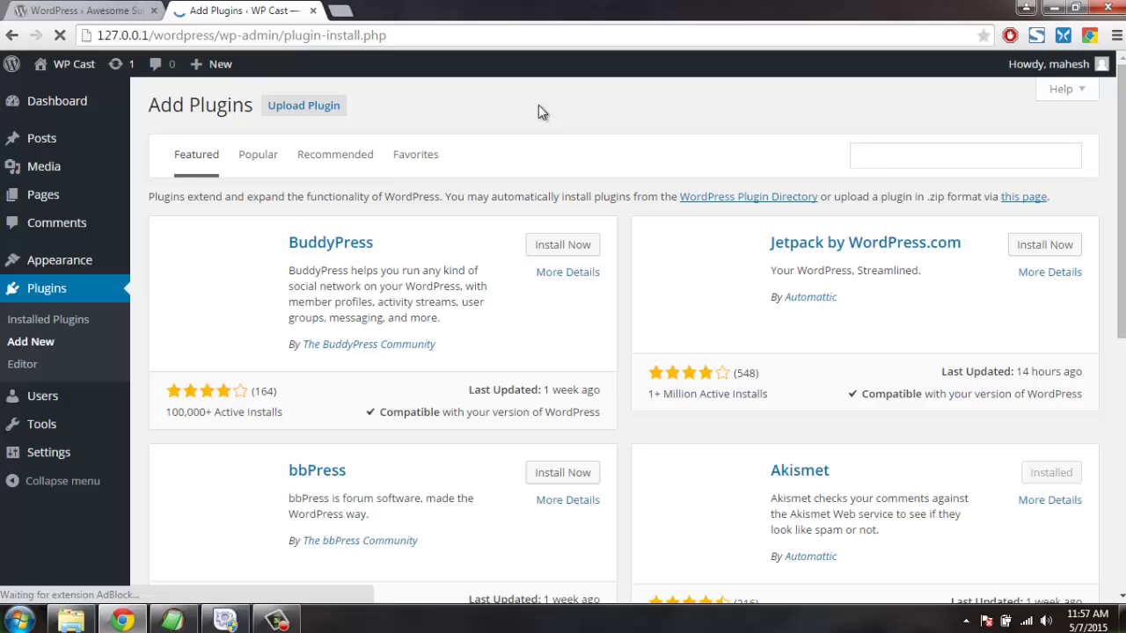
pyautogui.click(897, 159)
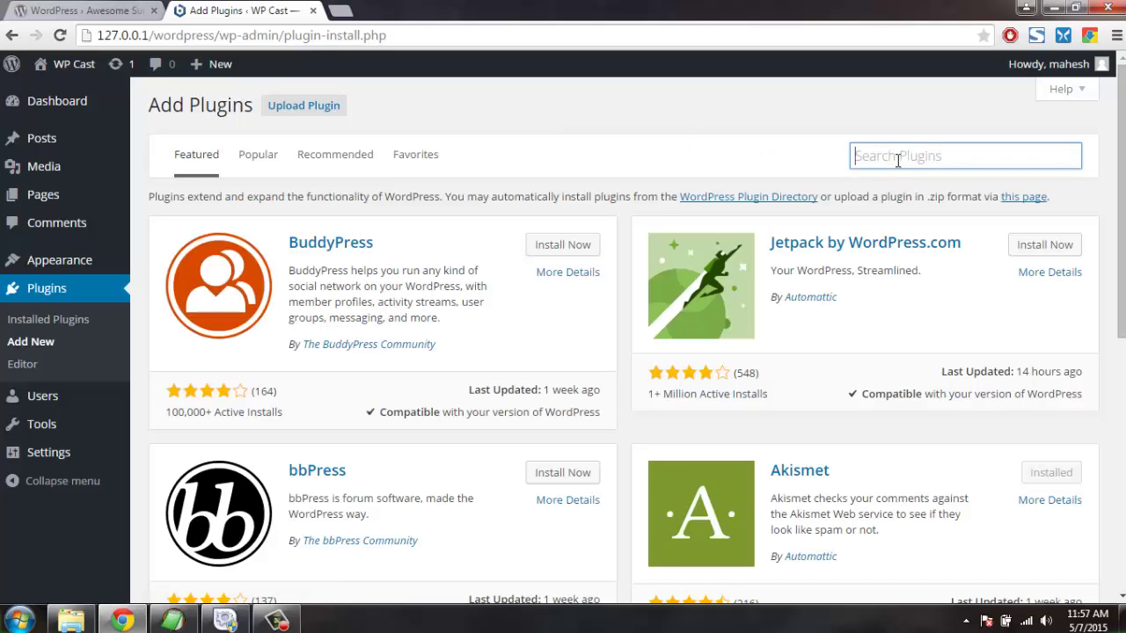
pyautogui.write('awe')
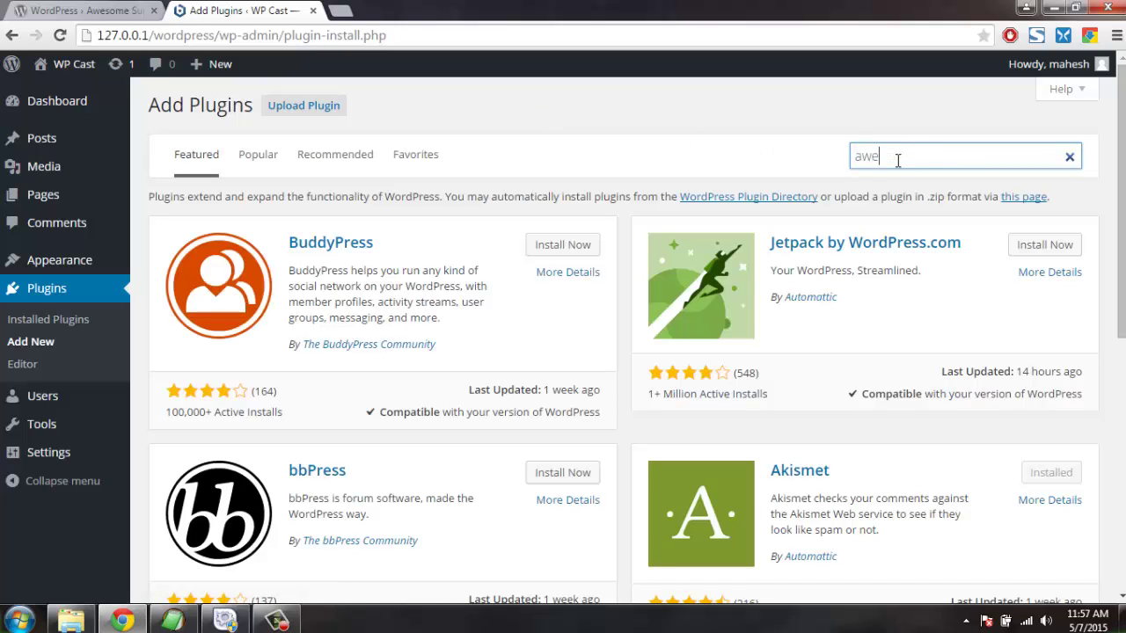
pyautogui.write('some support')
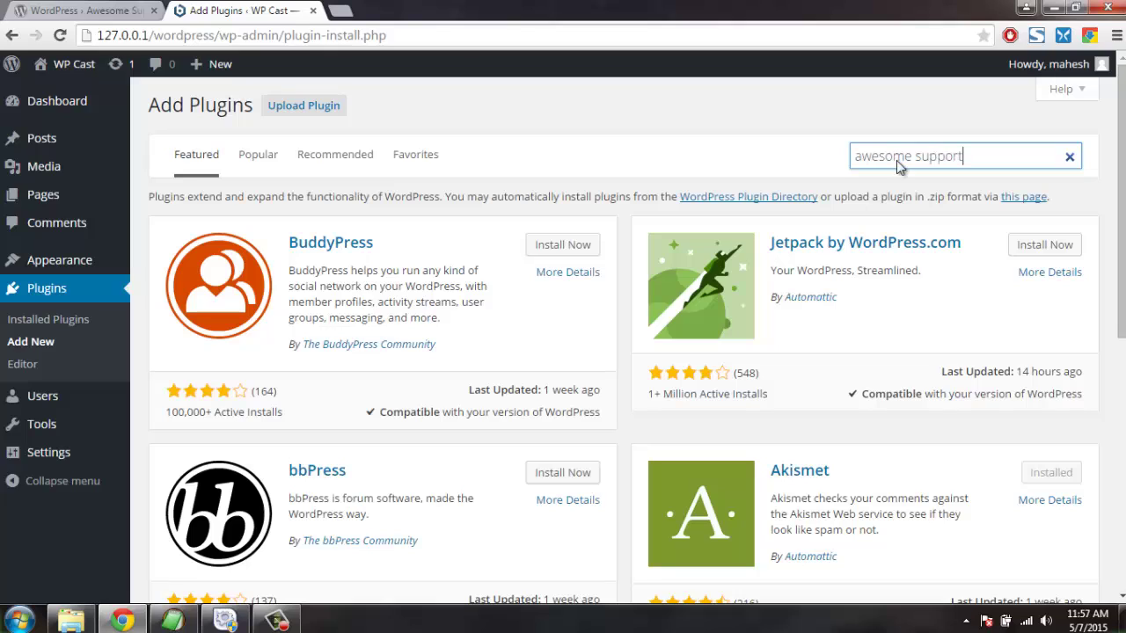
pyautogui.press('Return')
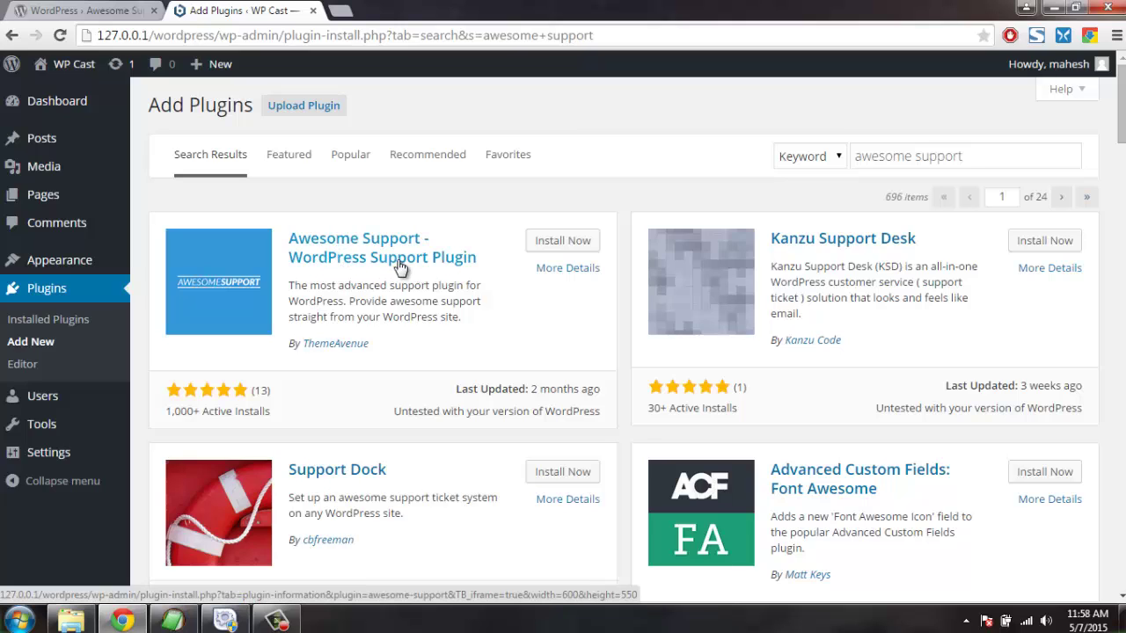
# Install Awesome Support – WordPress Support Plugin 3.1.6 from the results and activate it.
pyautogui.click(547, 247)
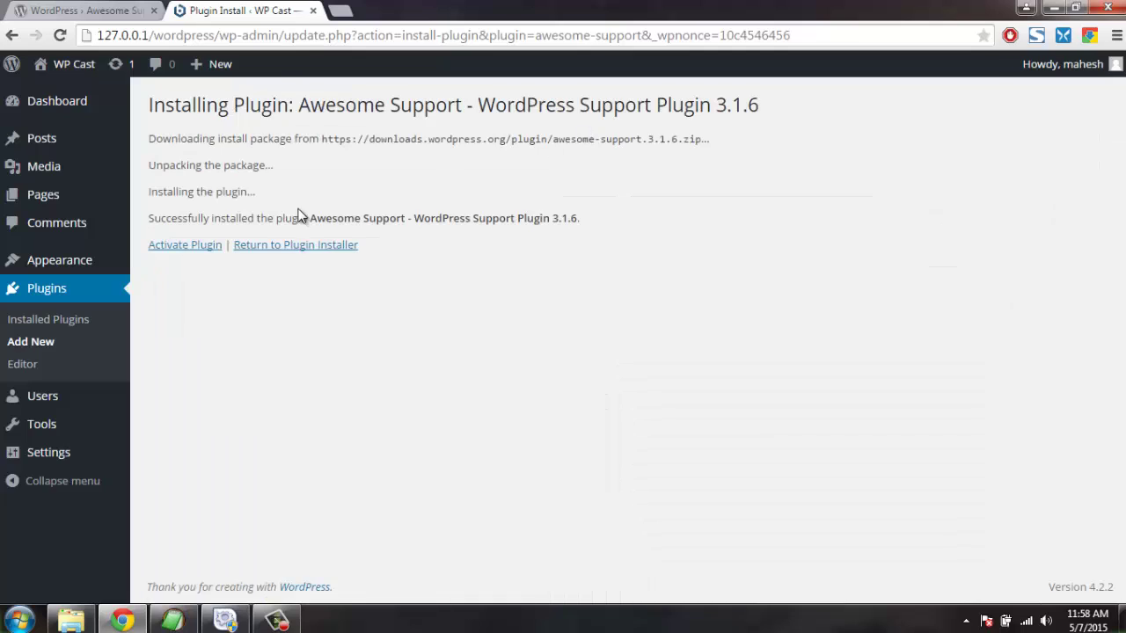
pyautogui.click(200, 249)
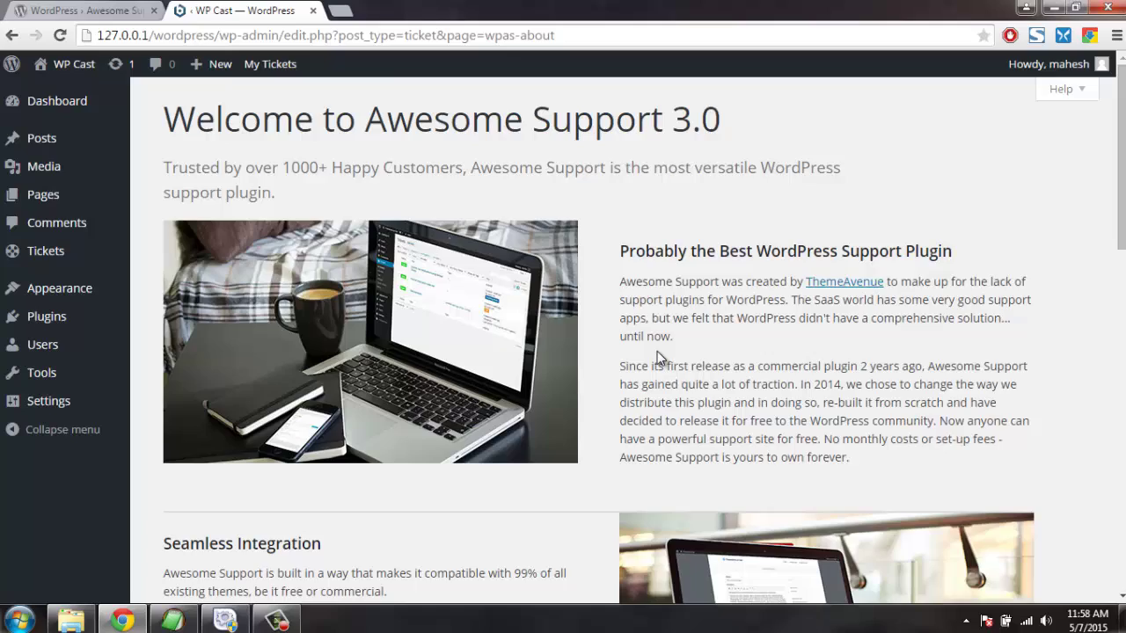
# Scroll through the Welcome to Awesome Support 3.0 page, reviewing features like Seamless Integration.
pyautogui.scroll(-10, 655, 350)
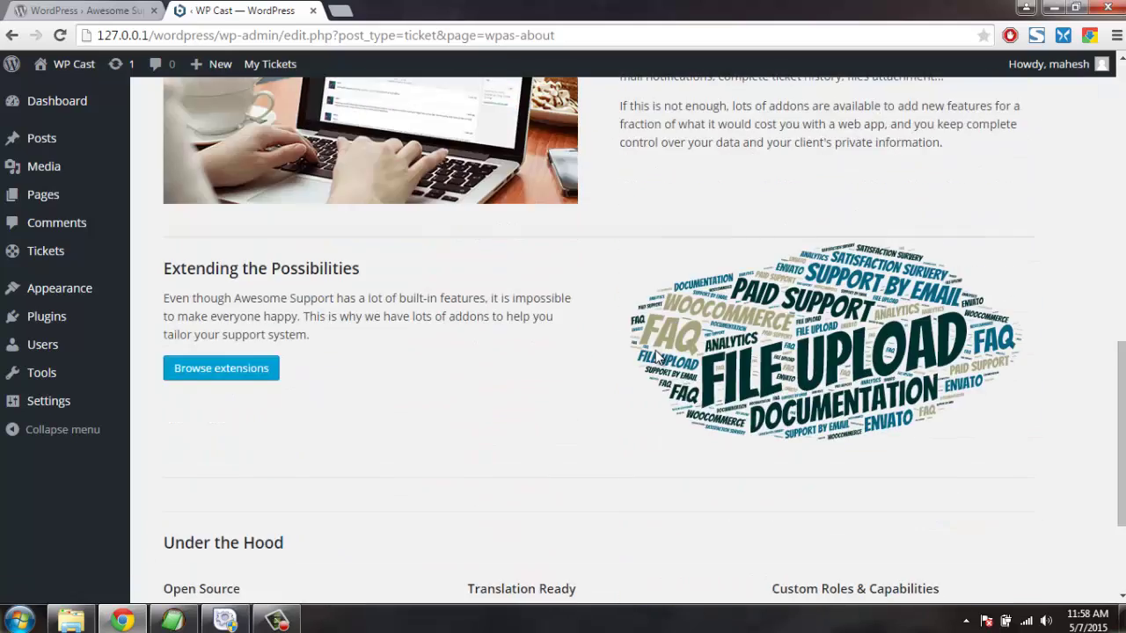
pyautogui.scroll(10, 655, 350)
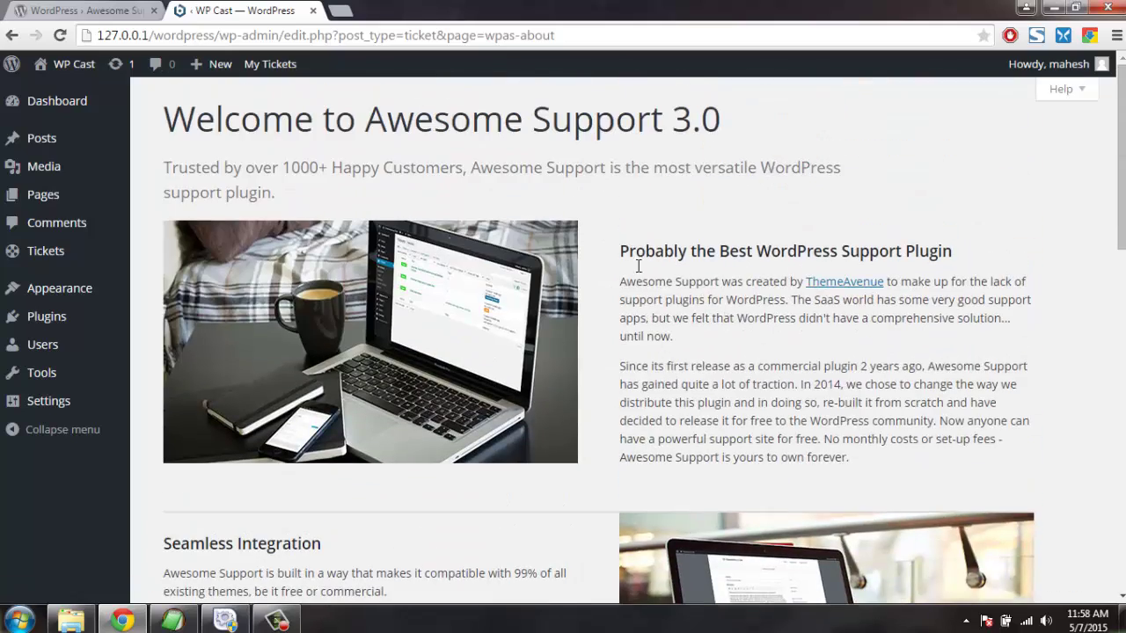
pyautogui.moveTo(621, 251); pyautogui.dragTo(987, 248)
pyautogui.click(987, 248)
pyautogui.scroll(-6, 765, 291)
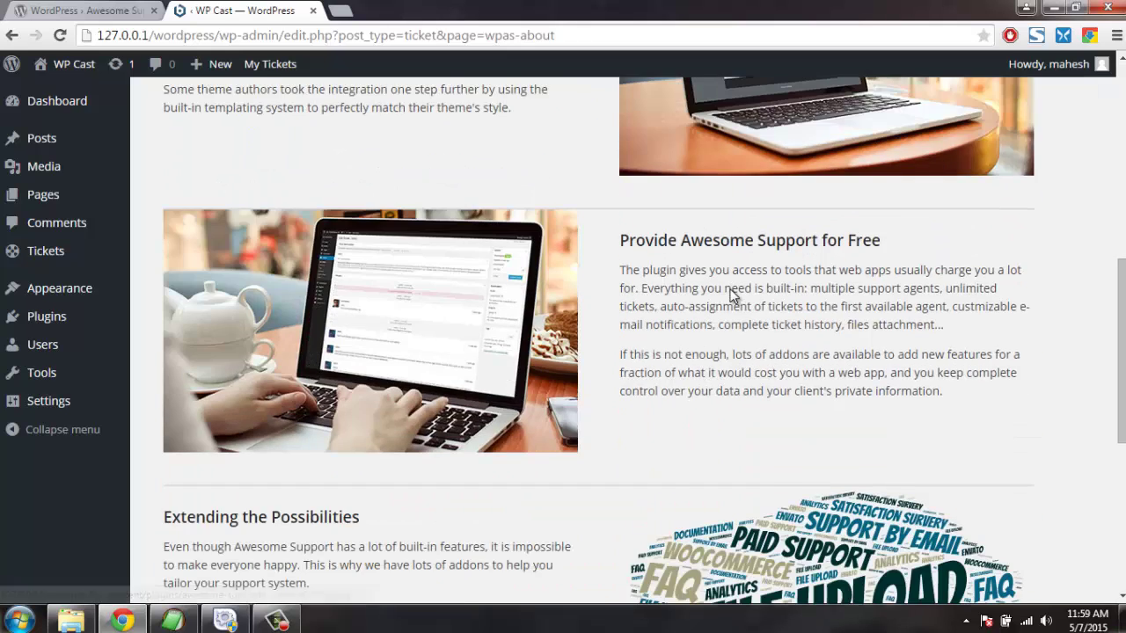
pyautogui.scroll(-2, 738, 299)
pyautogui.scroll(2, 631, 296)
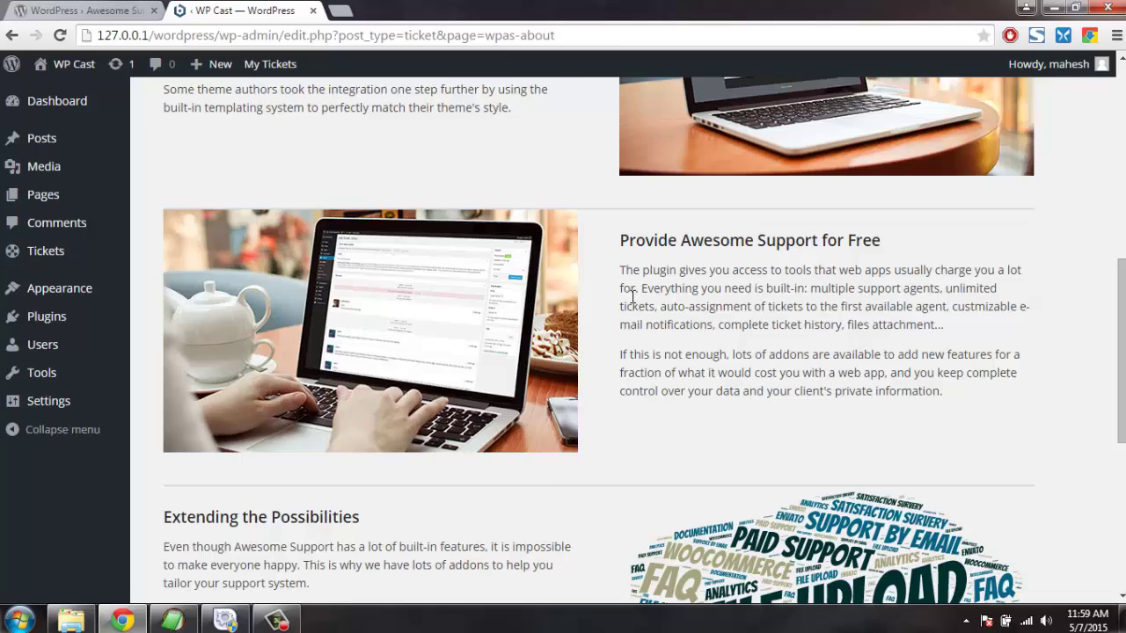
pyautogui.scroll(3, 631, 296)
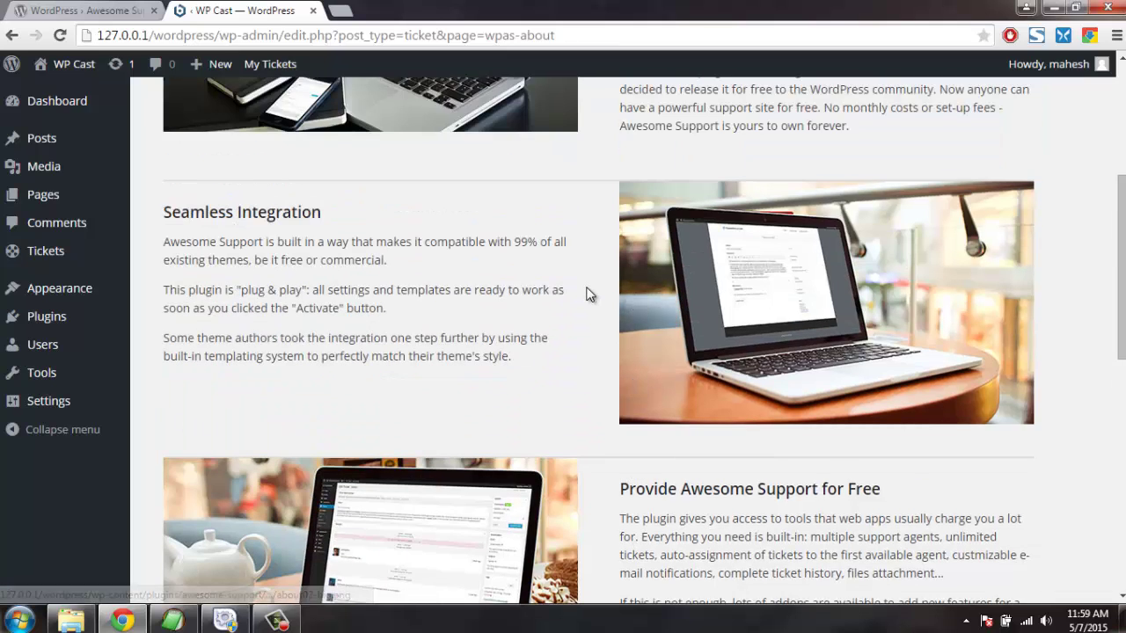
pyautogui.scroll(-2, 590, 295)
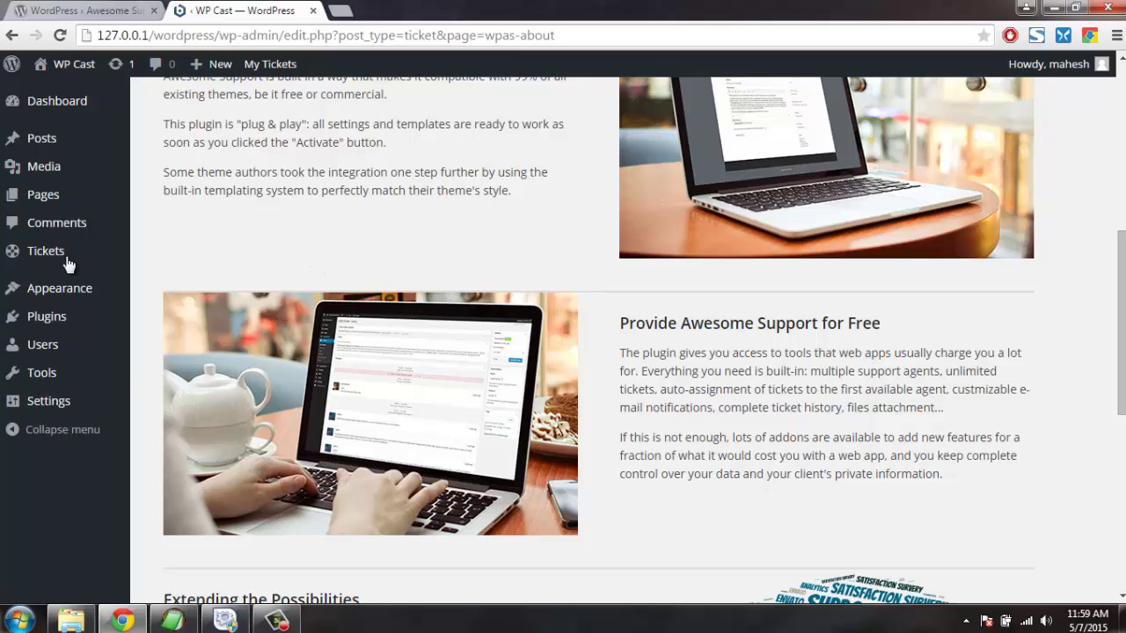
pyautogui.moveTo(54, 261)
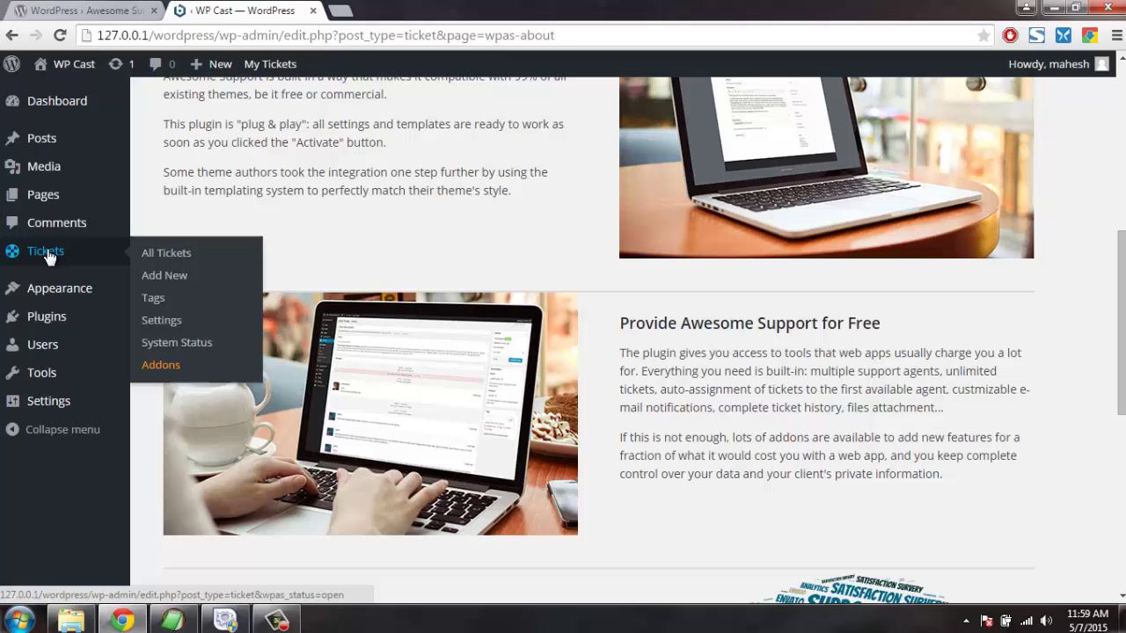
# From Tickets > All Tickets, choose Multiple Products in the setup notice.
pyautogui.click(175, 259)
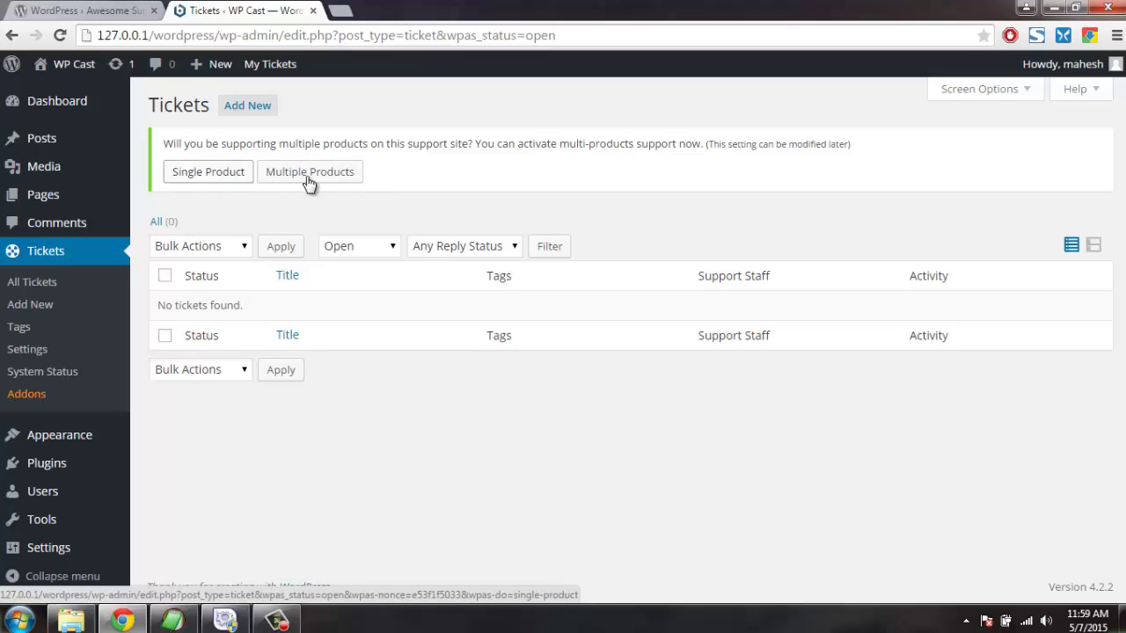
pyautogui.click(447, 138)
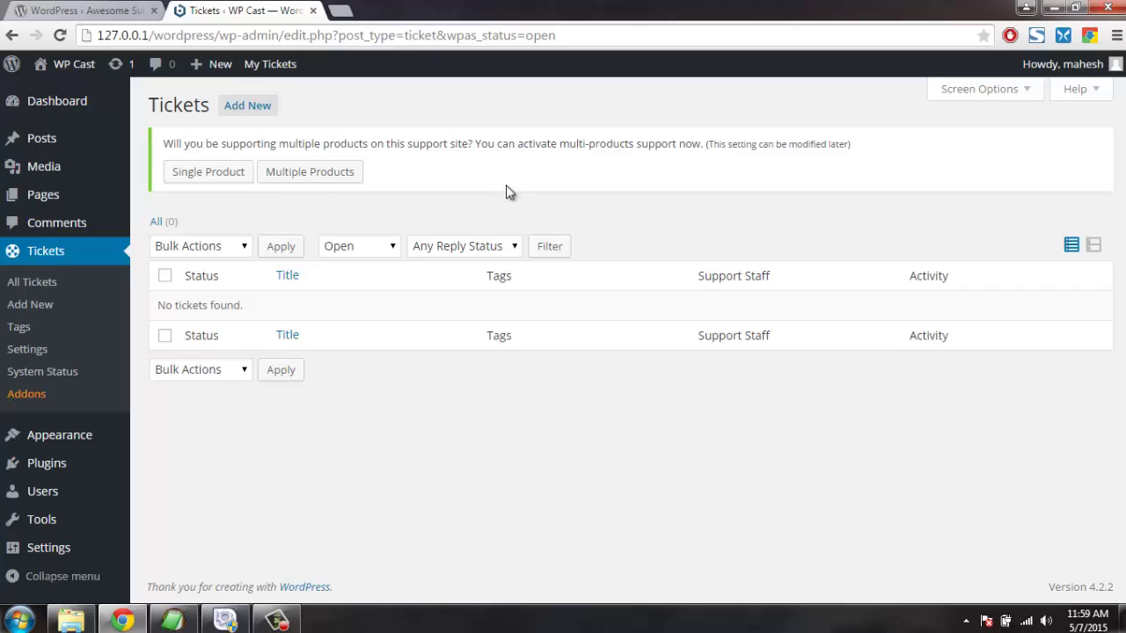
pyautogui.click(290, 180)
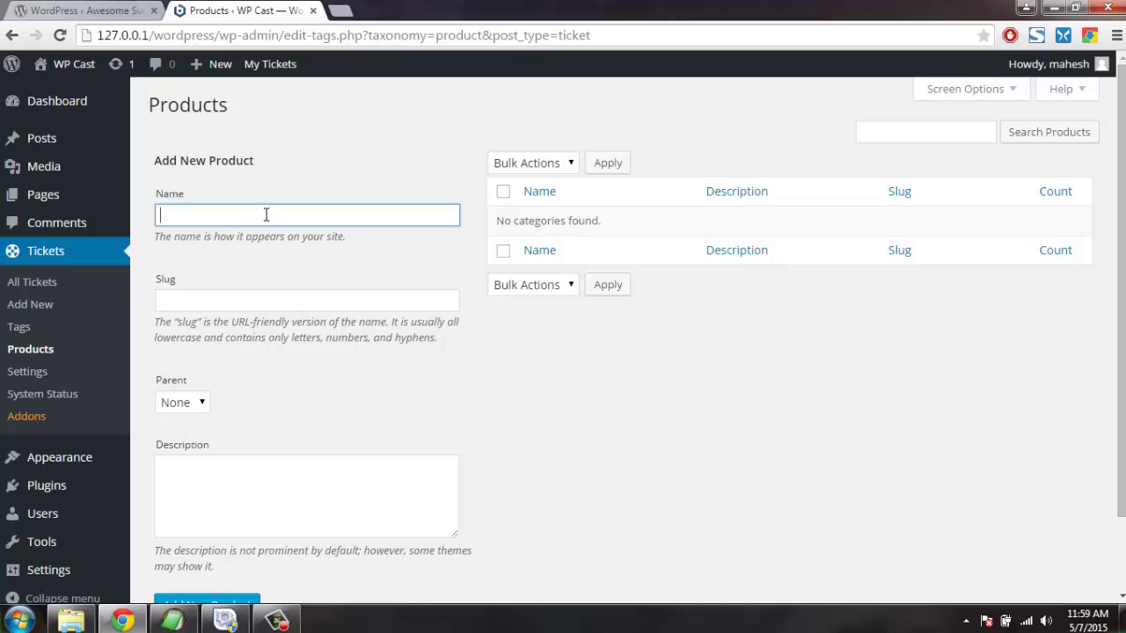
# Add a product named 'Ebook on Automation'.
pyautogui.write('book on A')
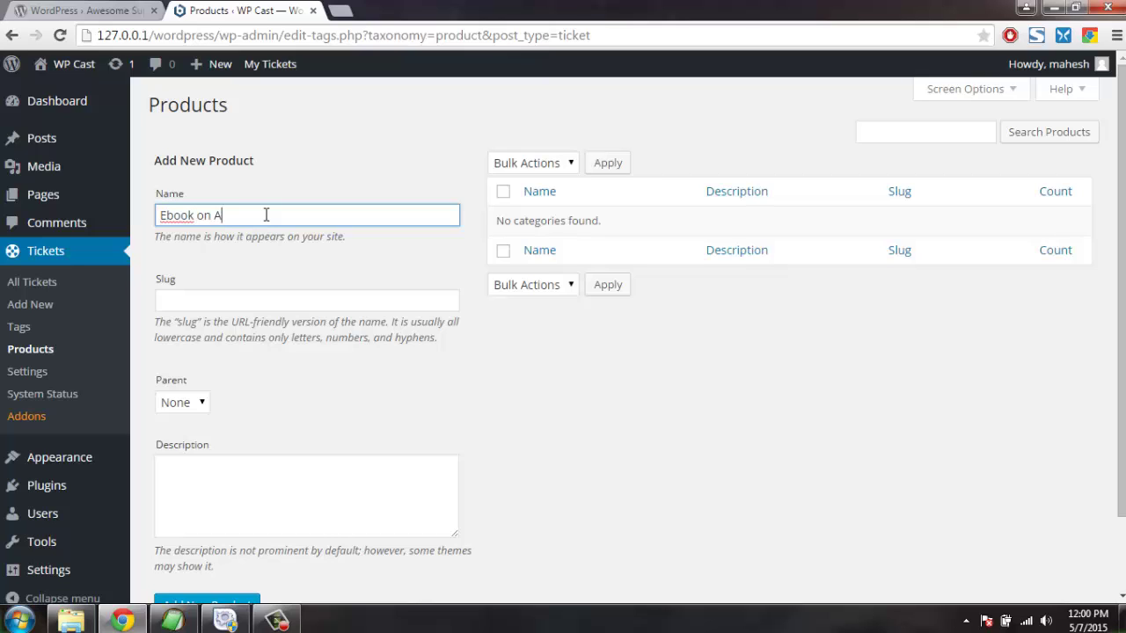
pyautogui.write('utomation')
pyautogui.scroll(-3, 268, 214)
pyautogui.click(249, 378)
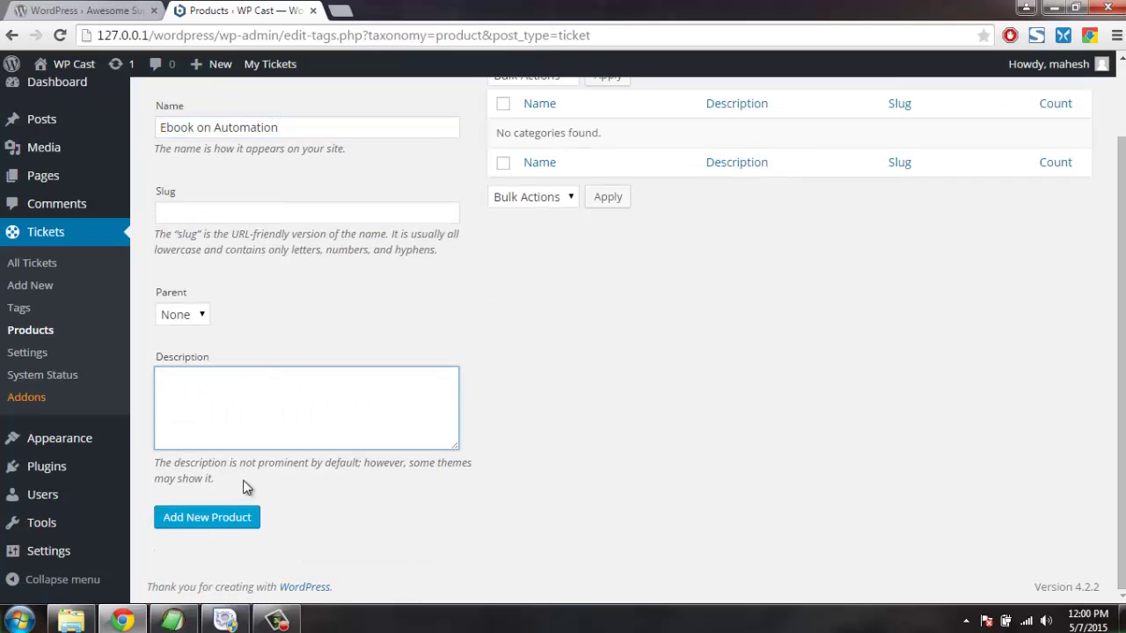
pyautogui.click(227, 517)
pyautogui.scroll(3, 343, 383)
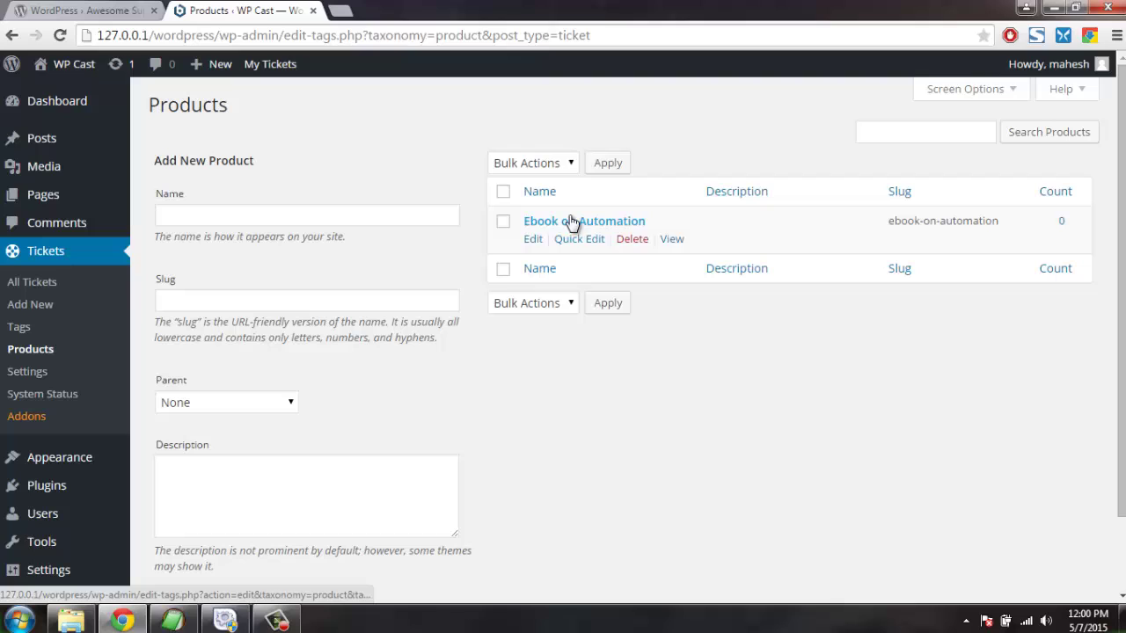
# Add a second product named 'Ebook on Test Automation' and return to All Tickets.
pyautogui.click(250, 216)
pyautogui.write('E')
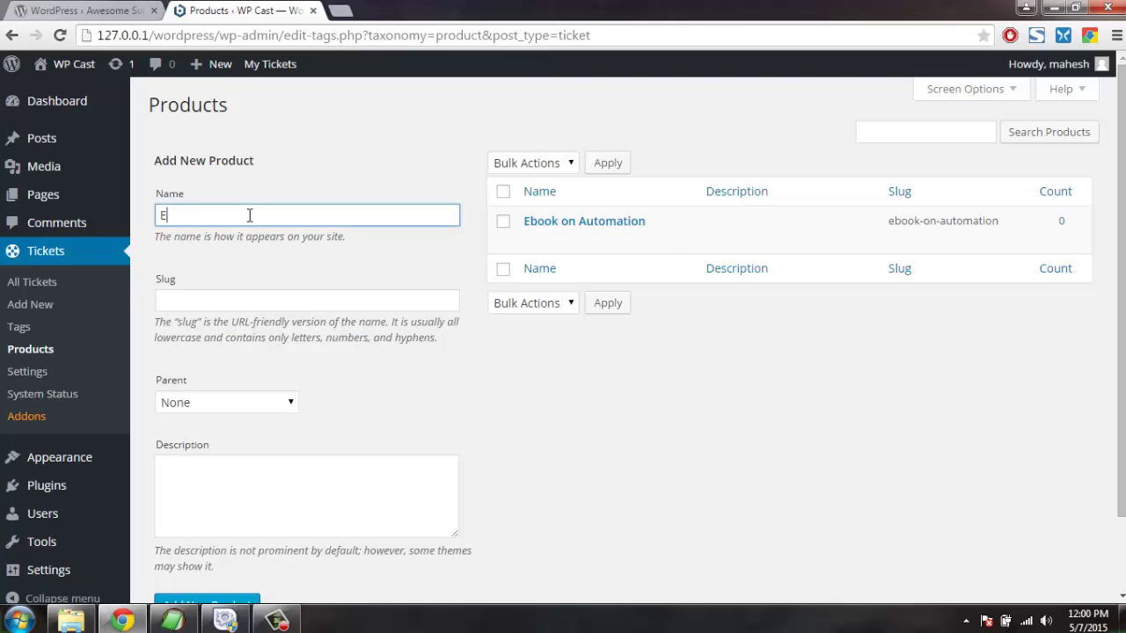
pyautogui.write('book on Test Automation')
pyautogui.scroll(-1, 273, 396)
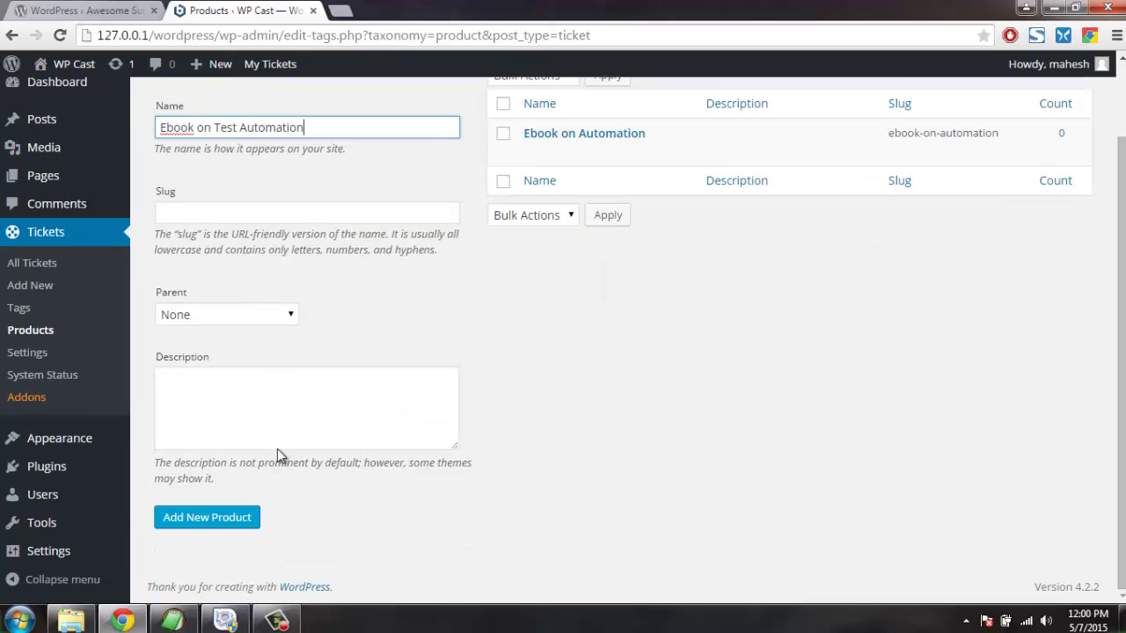
pyautogui.click(246, 518)
pyautogui.scroll(1, 377, 379)
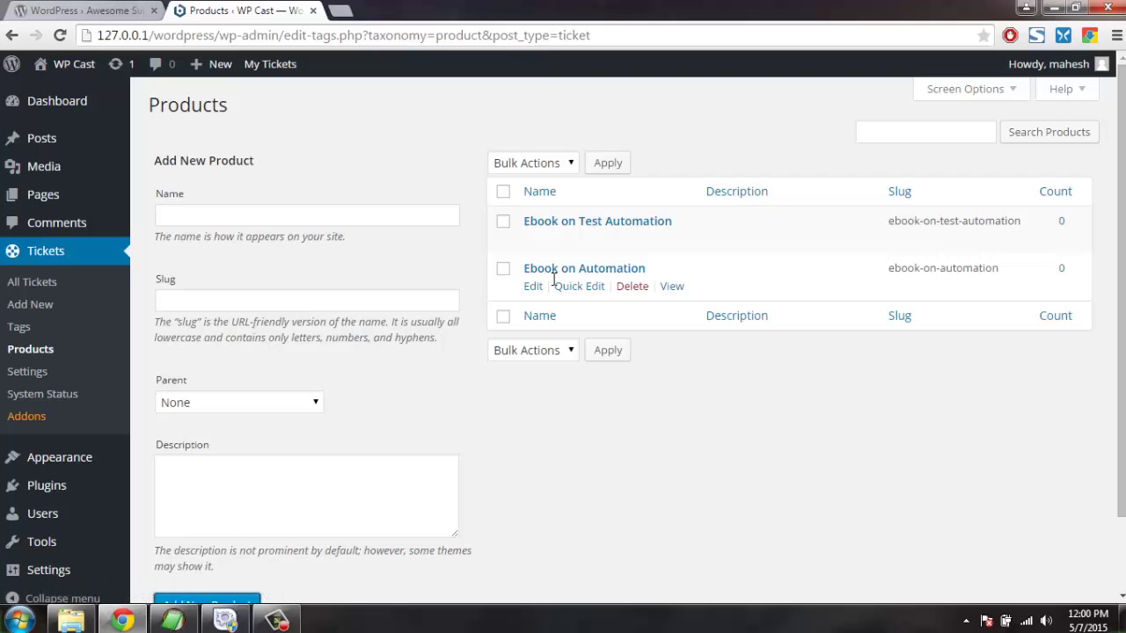
pyautogui.click(51, 283)
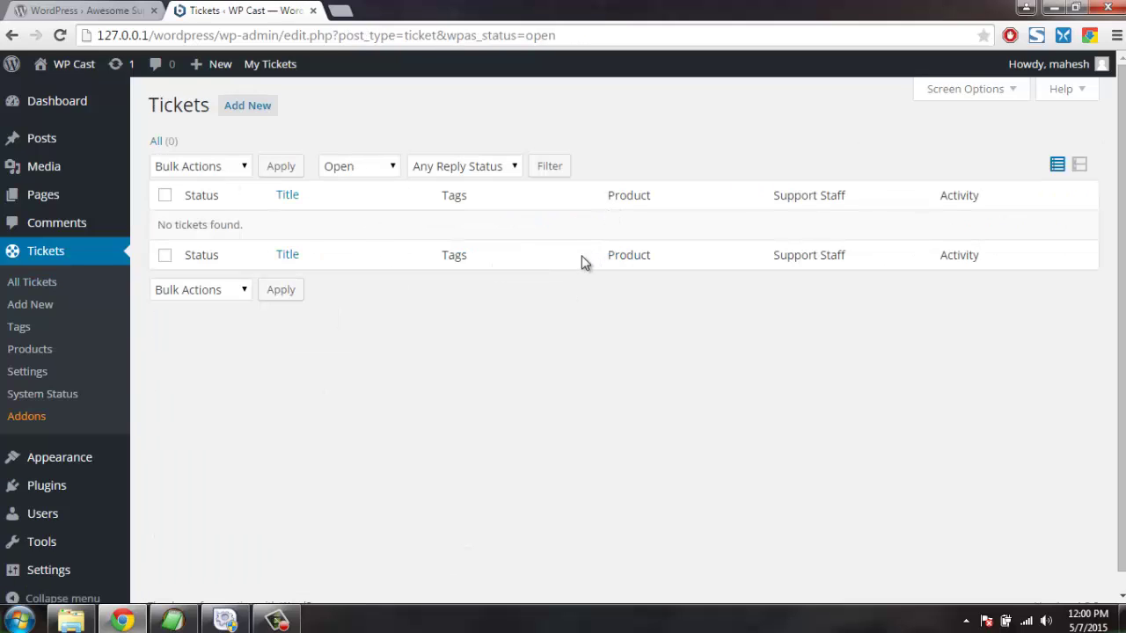
pyautogui.click(33, 373)
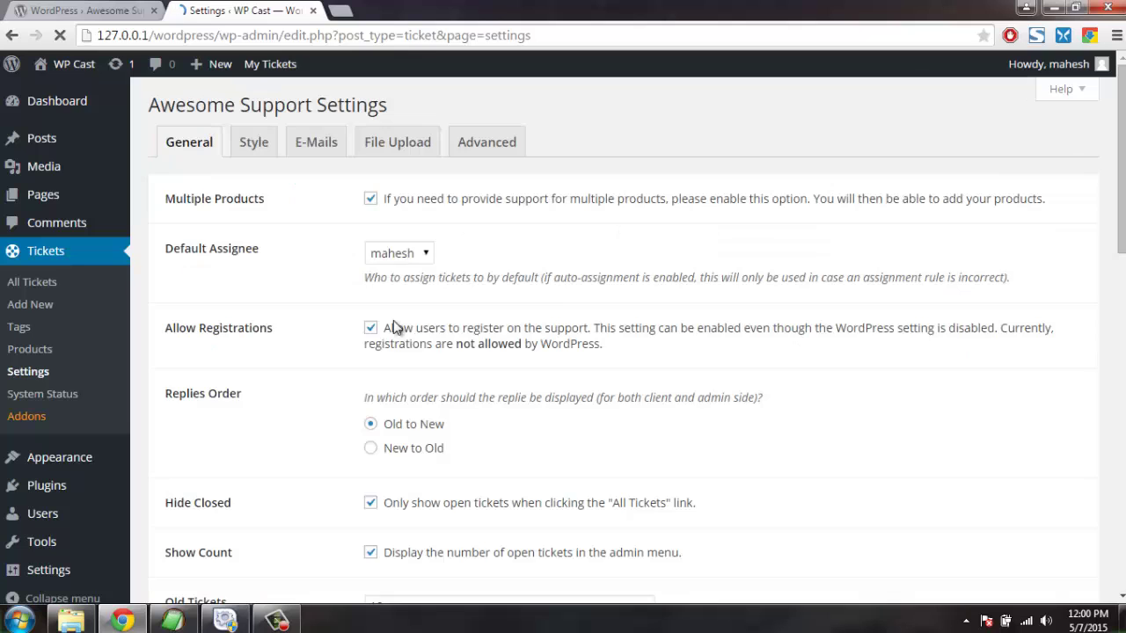
pyautogui.scroll(-10, 339, 209)
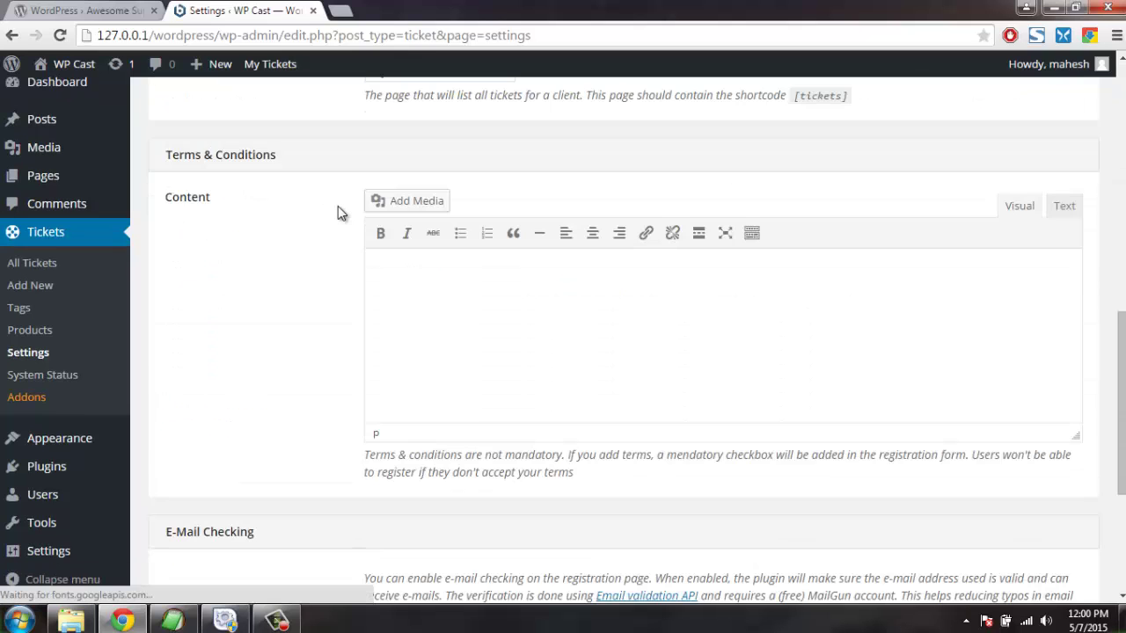
pyautogui.scroll(-4, 338, 206)
pyautogui.scroll(12, 338, 206)
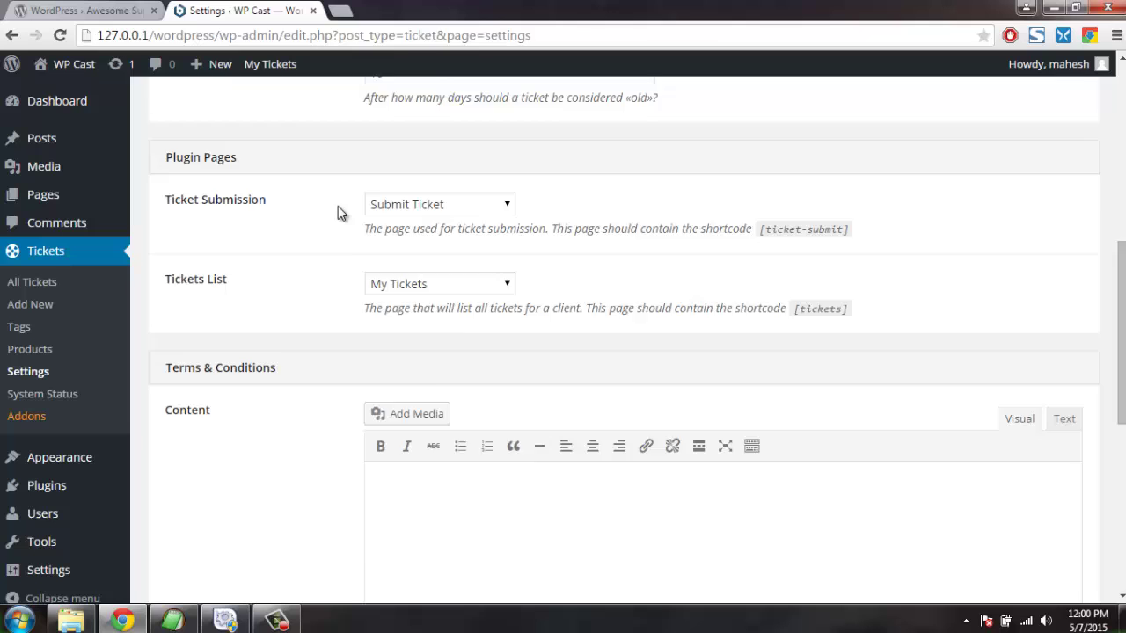
pyautogui.scroll(1, 338, 206)
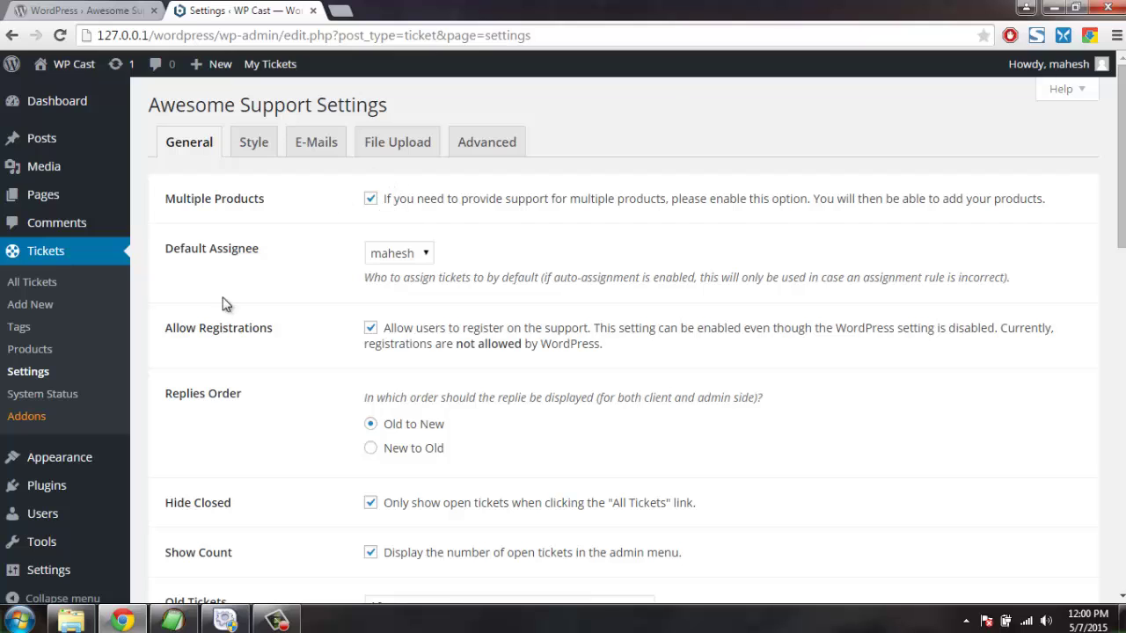
pyautogui.click(396, 256)
pyautogui.click(398, 275)
pyautogui.scroll(-2, 244, 302)
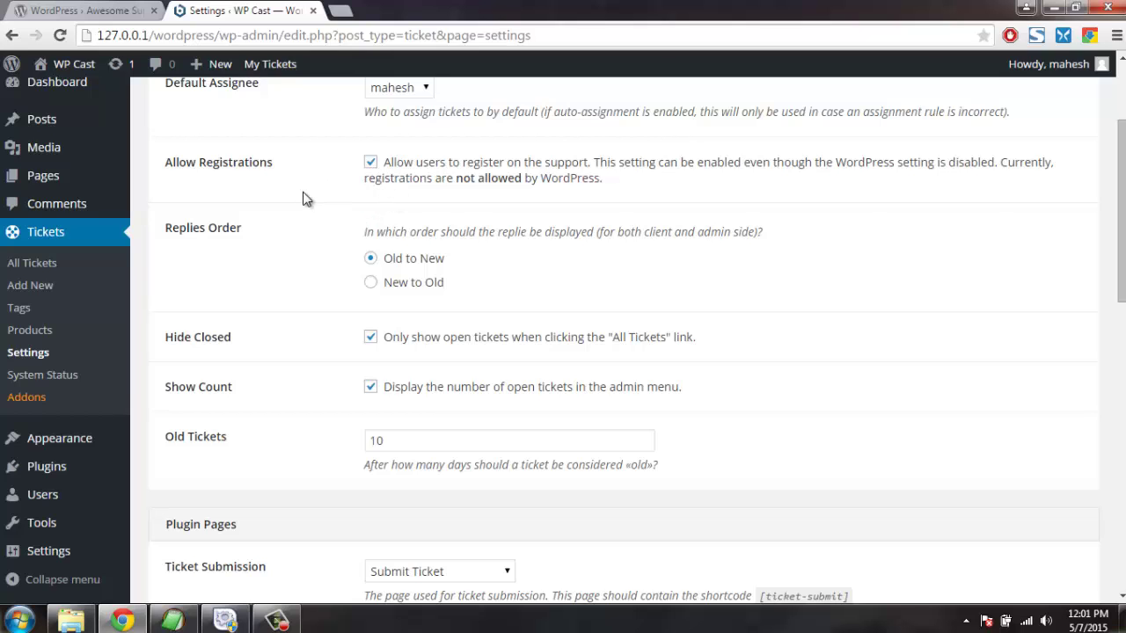
pyautogui.scroll(-1, 303, 199)
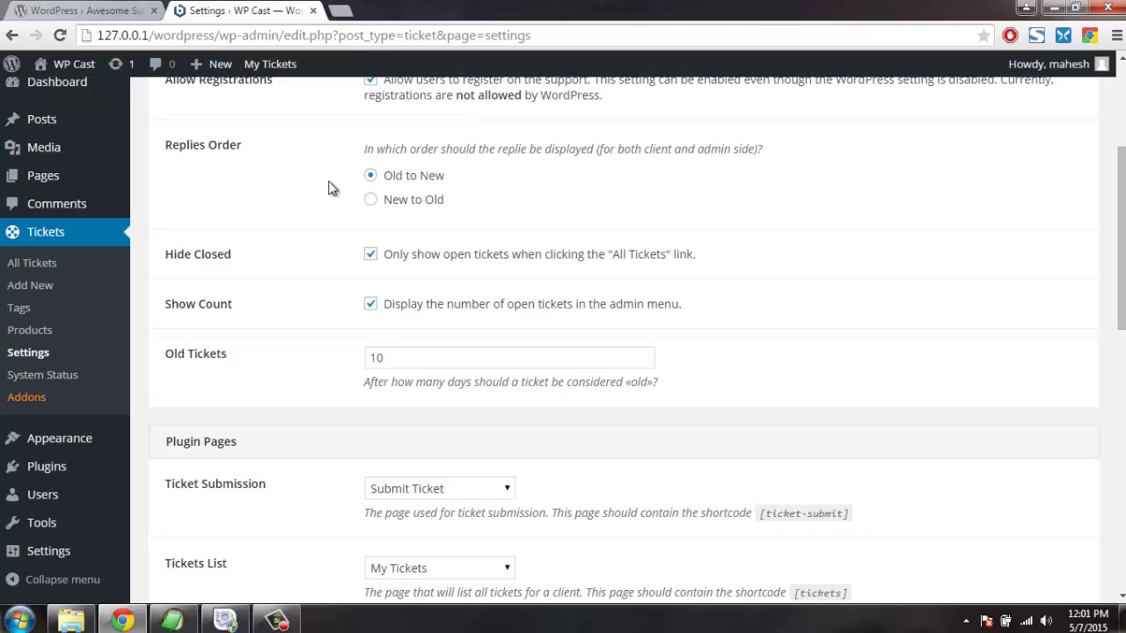
pyautogui.scroll(-1, 331, 186)
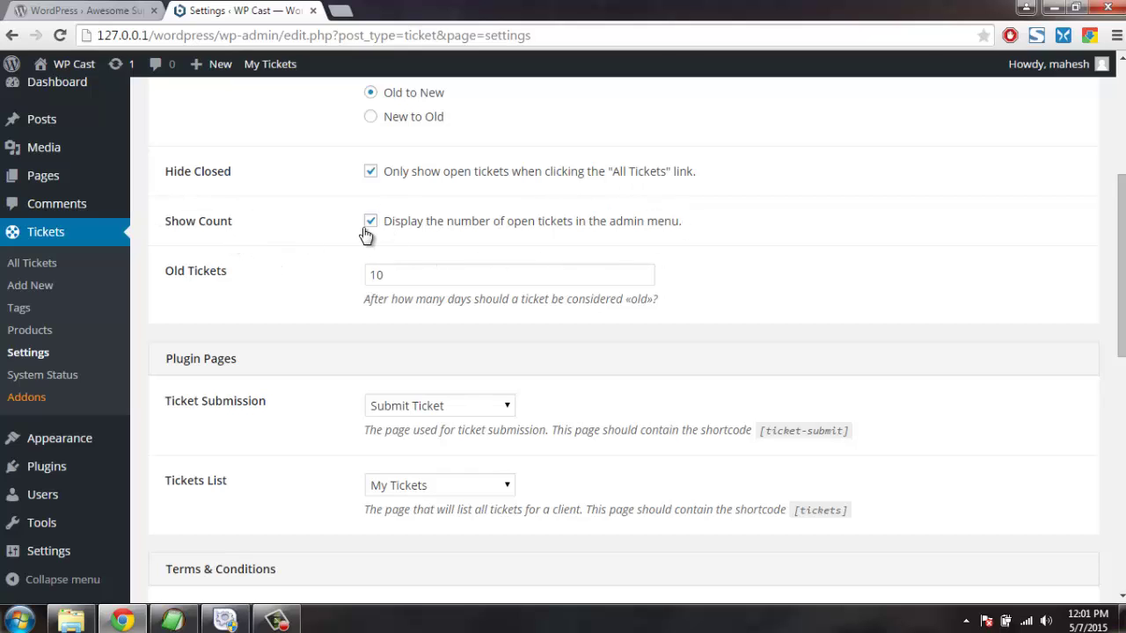
pyautogui.scroll(-1, 310, 224)
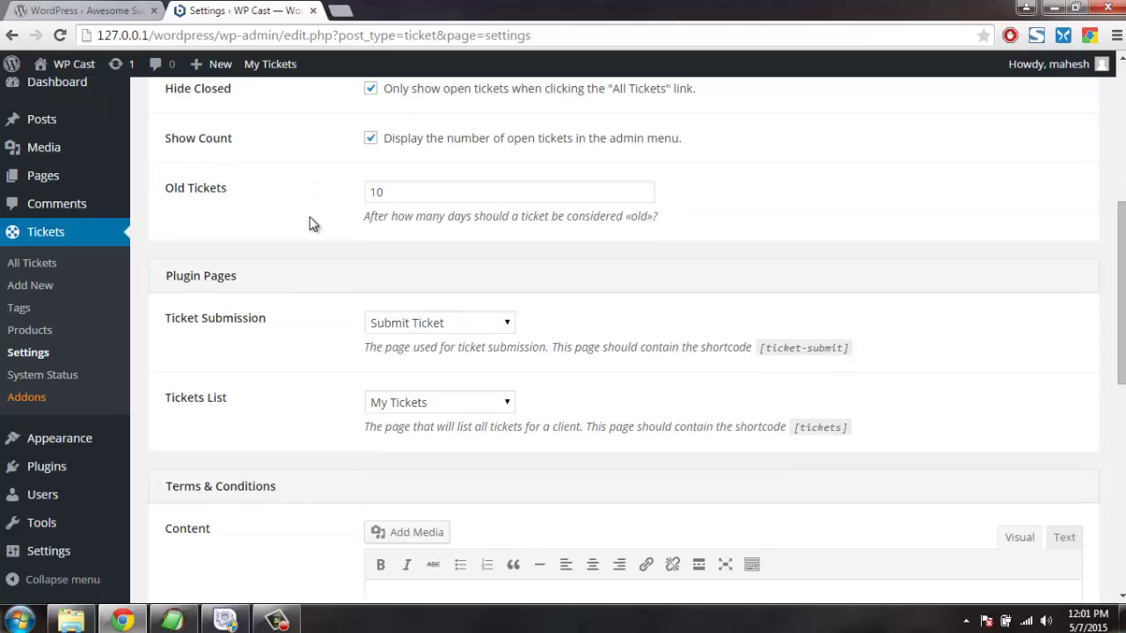
pyautogui.scroll(-1, 309, 224)
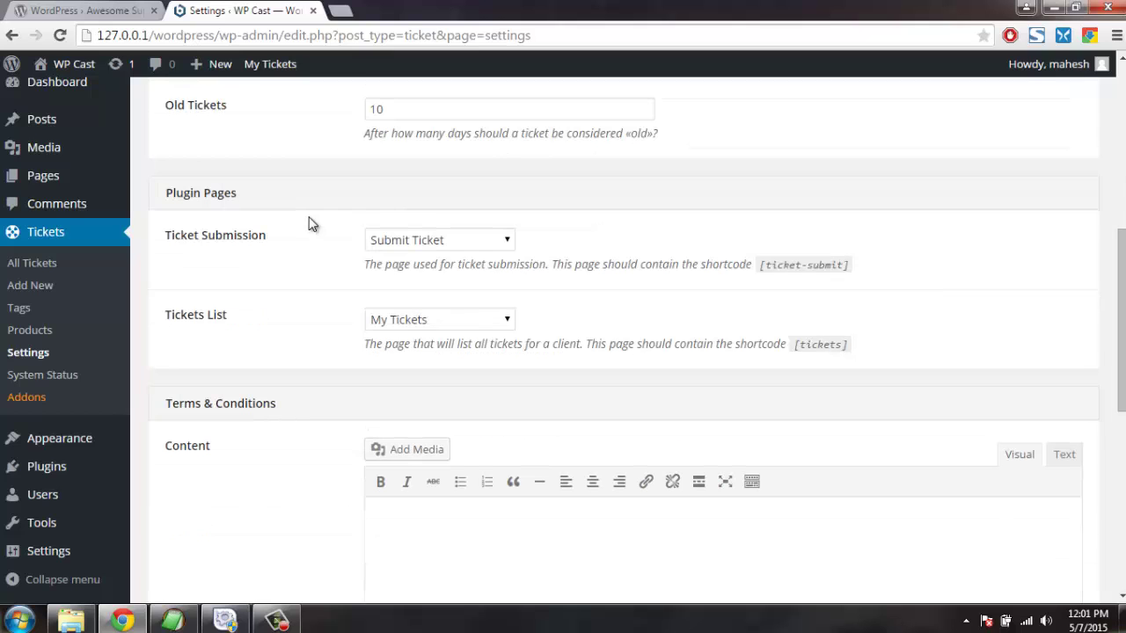
pyautogui.click(370, 111)
pyautogui.scroll(-1, 320, 207)
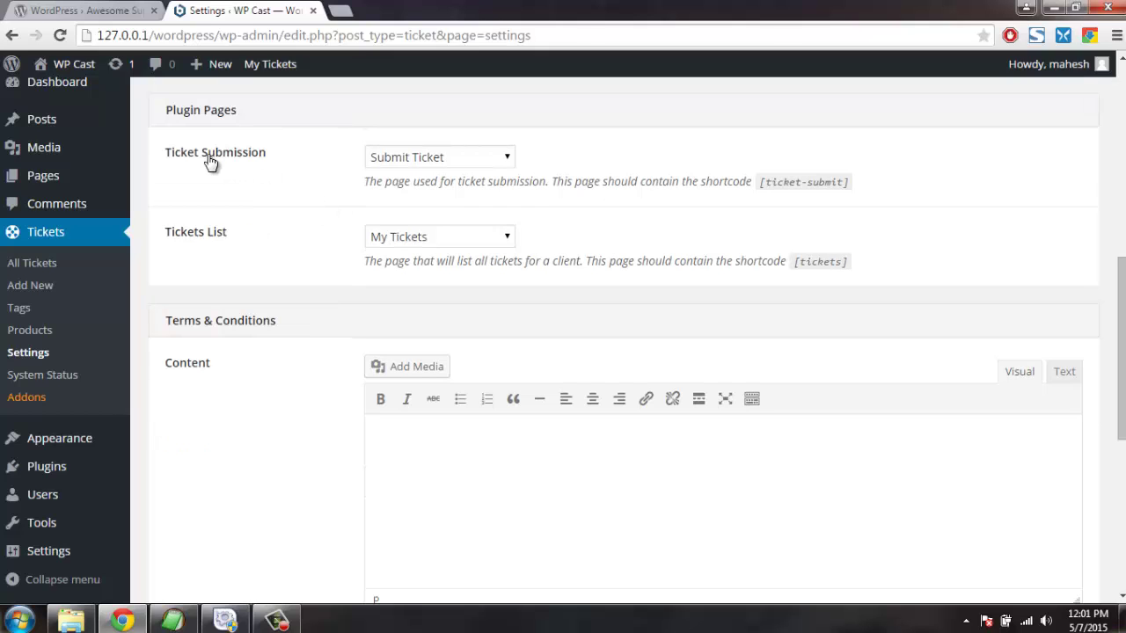
pyautogui.click(409, 162)
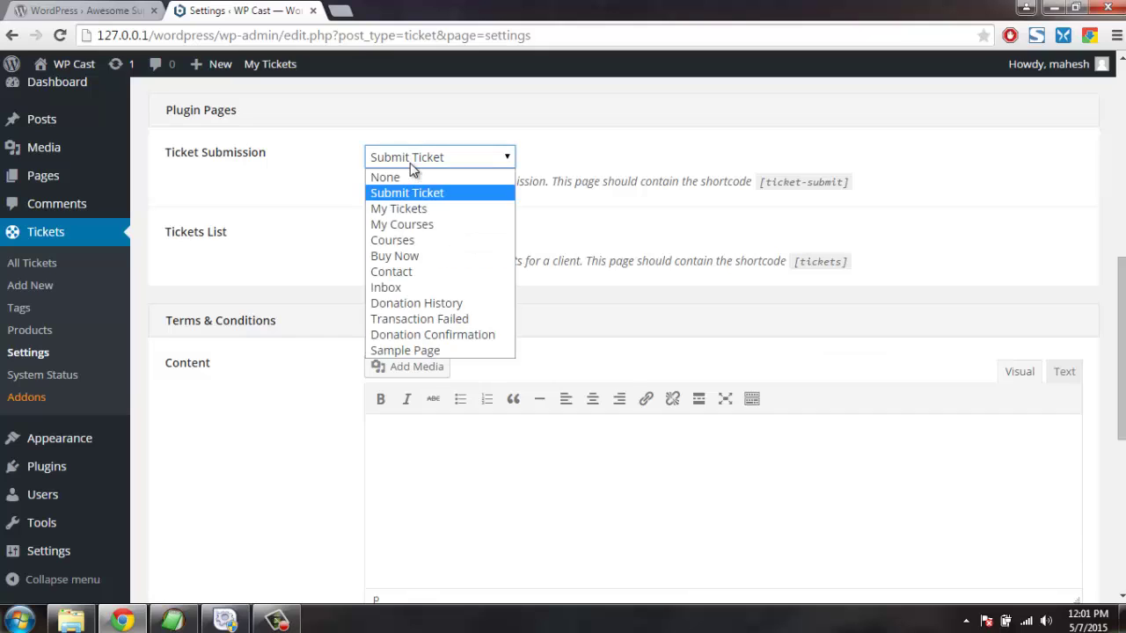
pyautogui.click(549, 200)
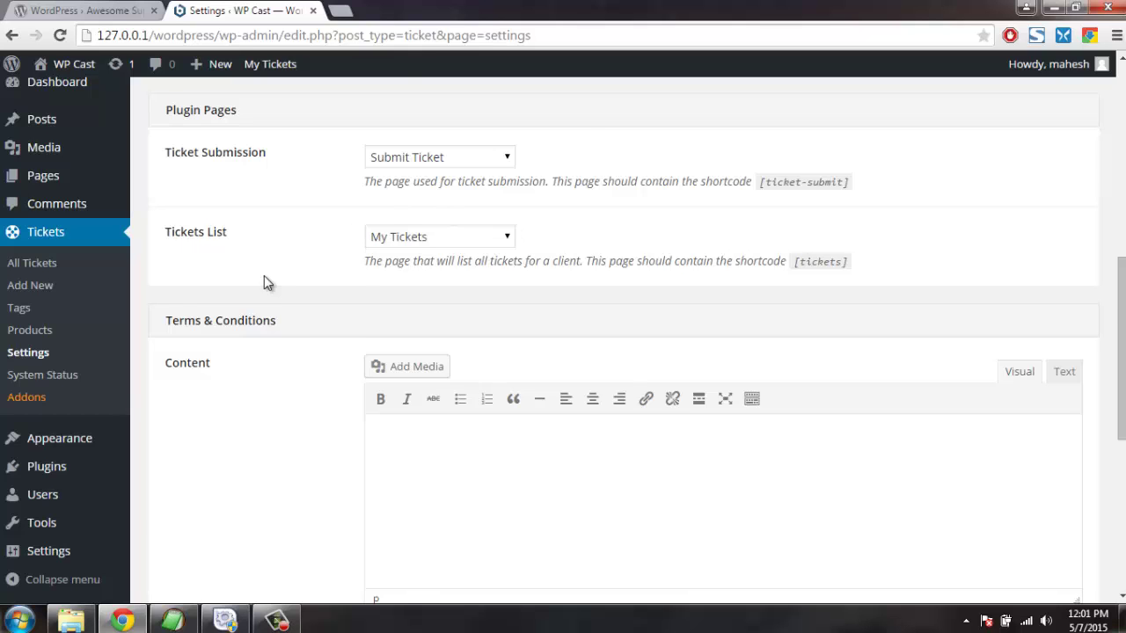
pyautogui.scroll(-2, 264, 275)
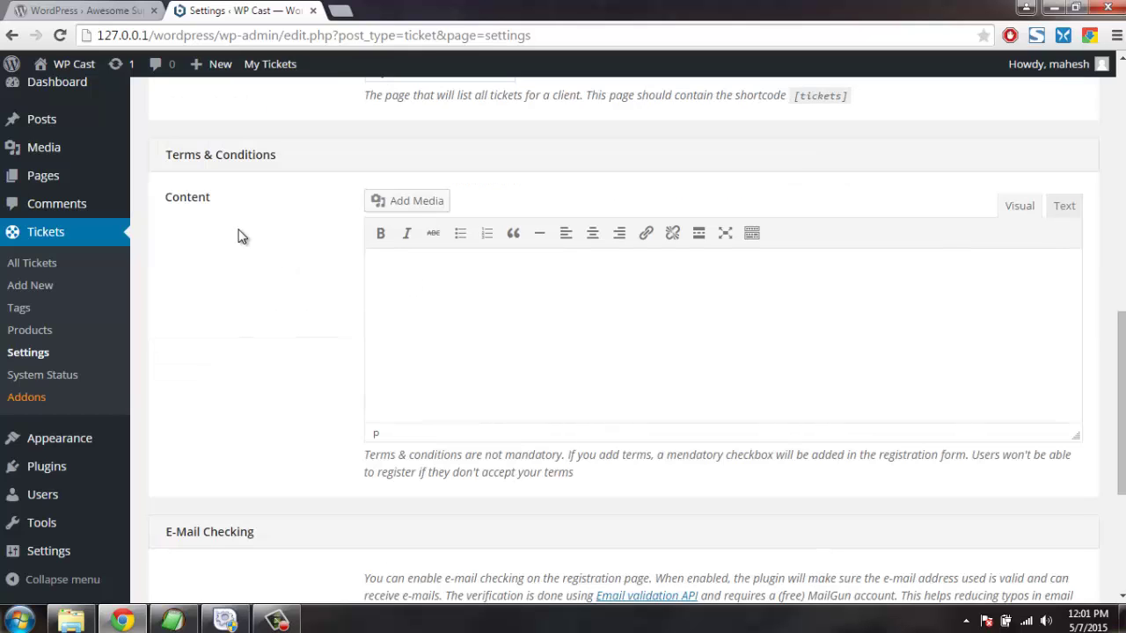
pyautogui.click(467, 283)
pyautogui.scroll(-3, 494, 373)
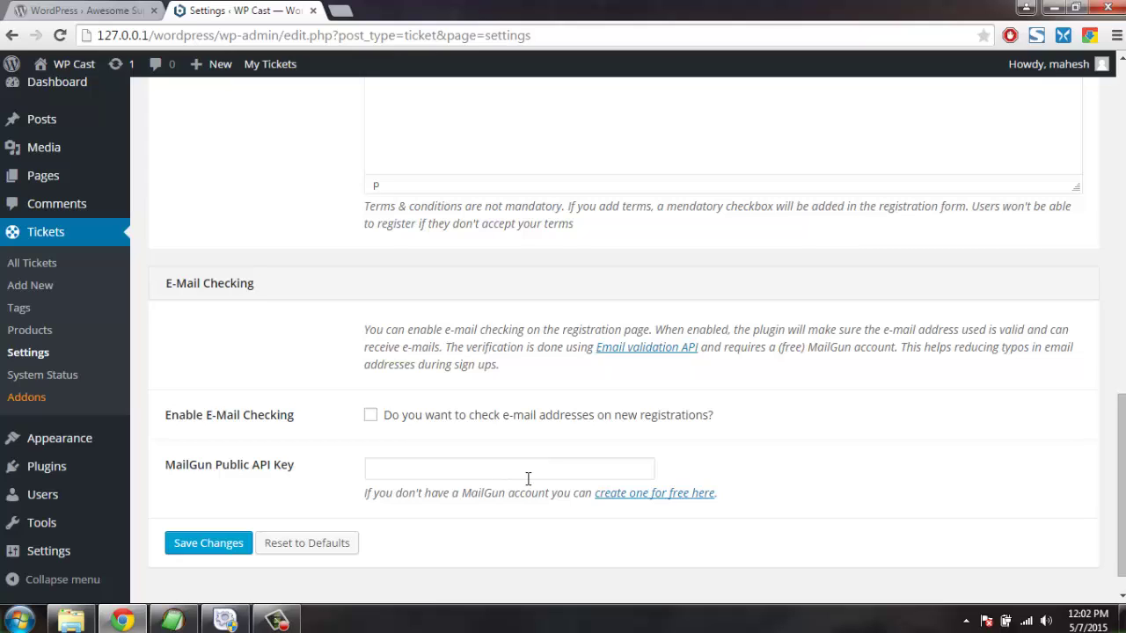
pyautogui.scroll(4, 467, 387)
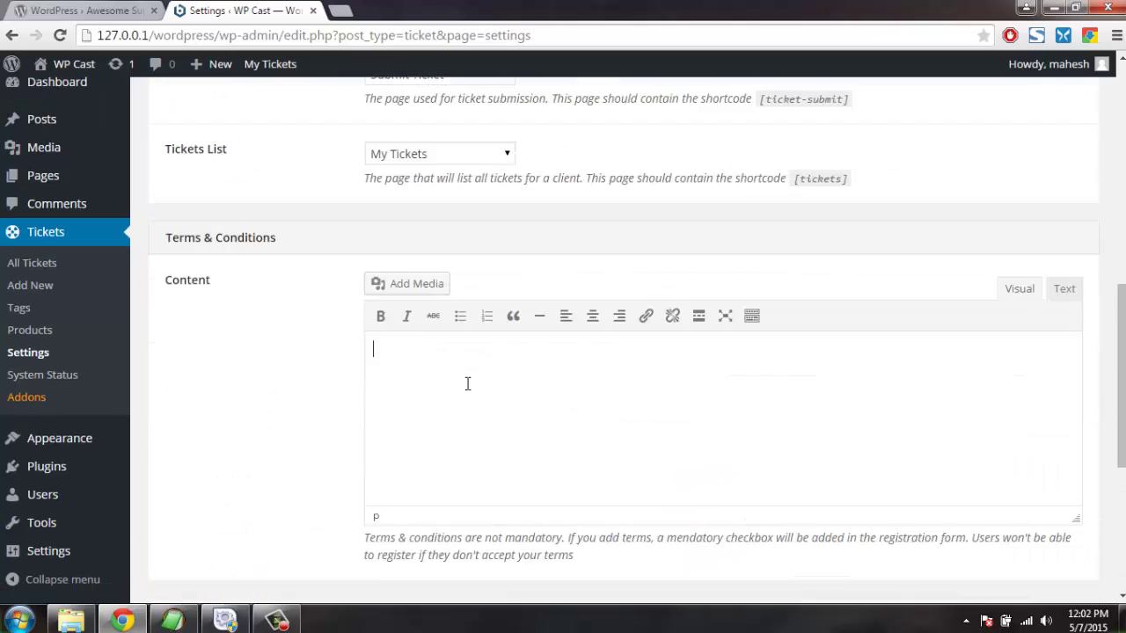
pyautogui.scroll(-5, 467, 383)
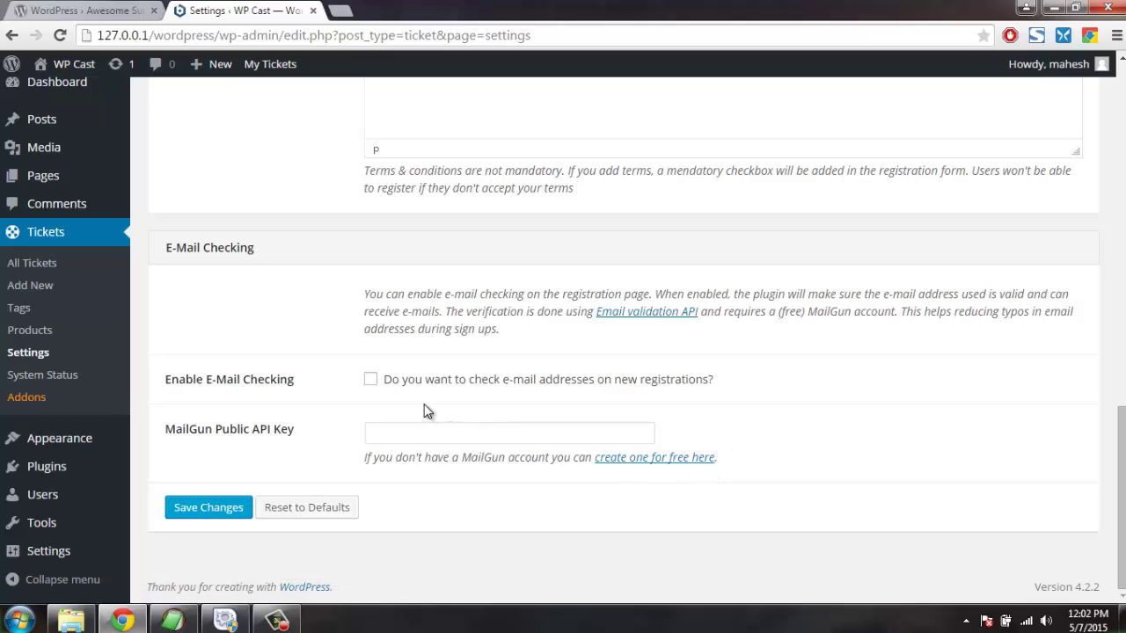
pyautogui.scroll(15, 425, 406)
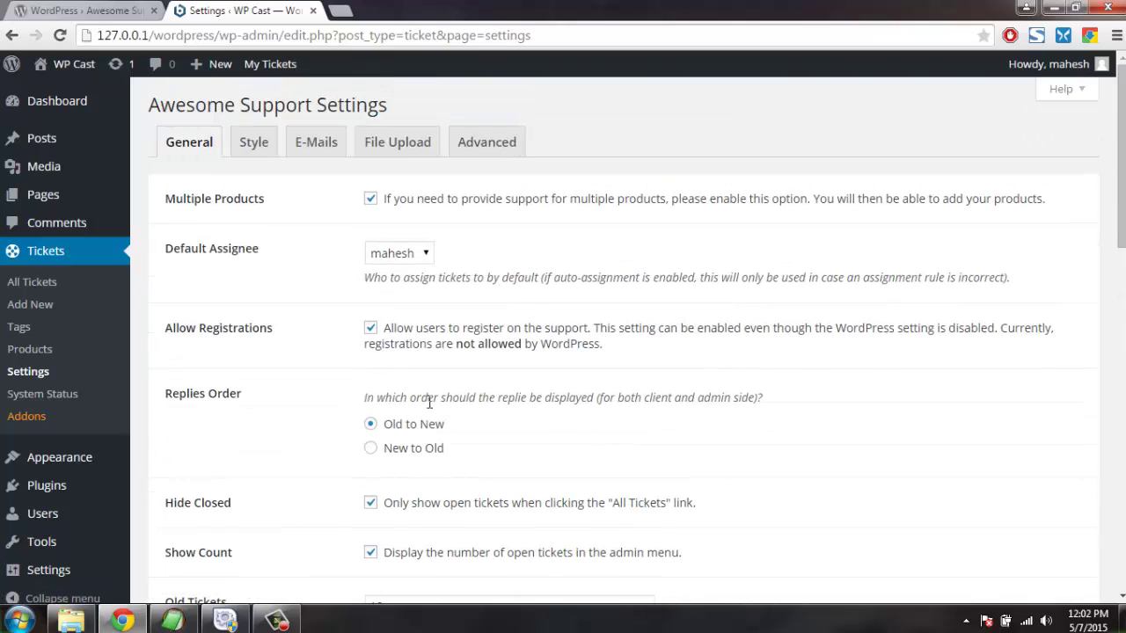
# In the Style settings, keep the Default front-end theme and review the status colours.
pyautogui.click(251, 146)
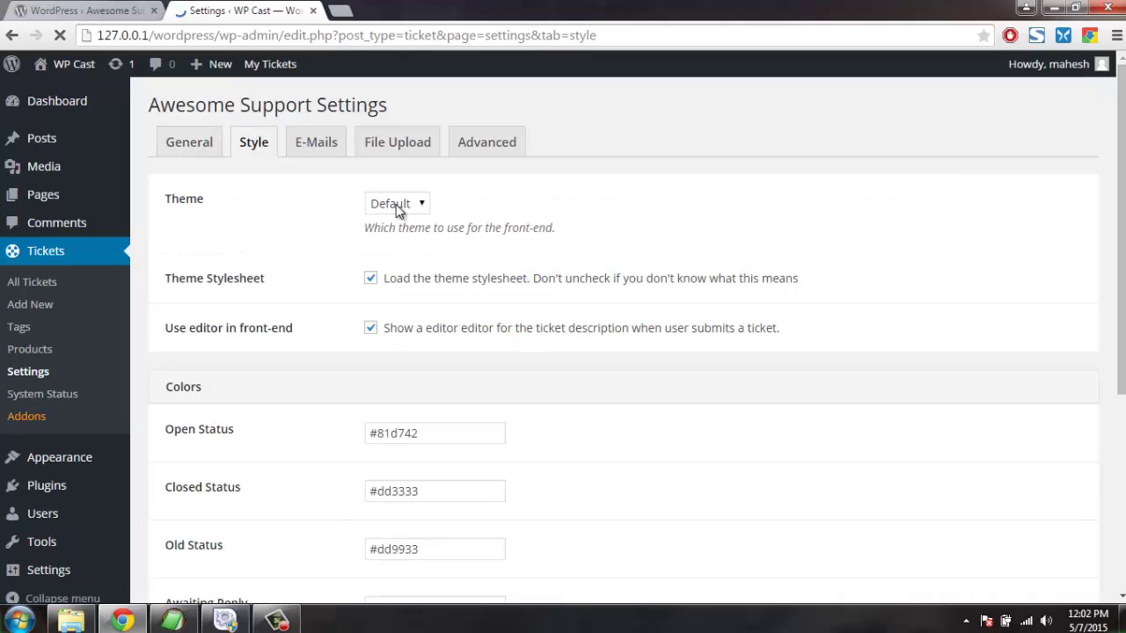
pyautogui.click(397, 209)
pyautogui.click(314, 221)
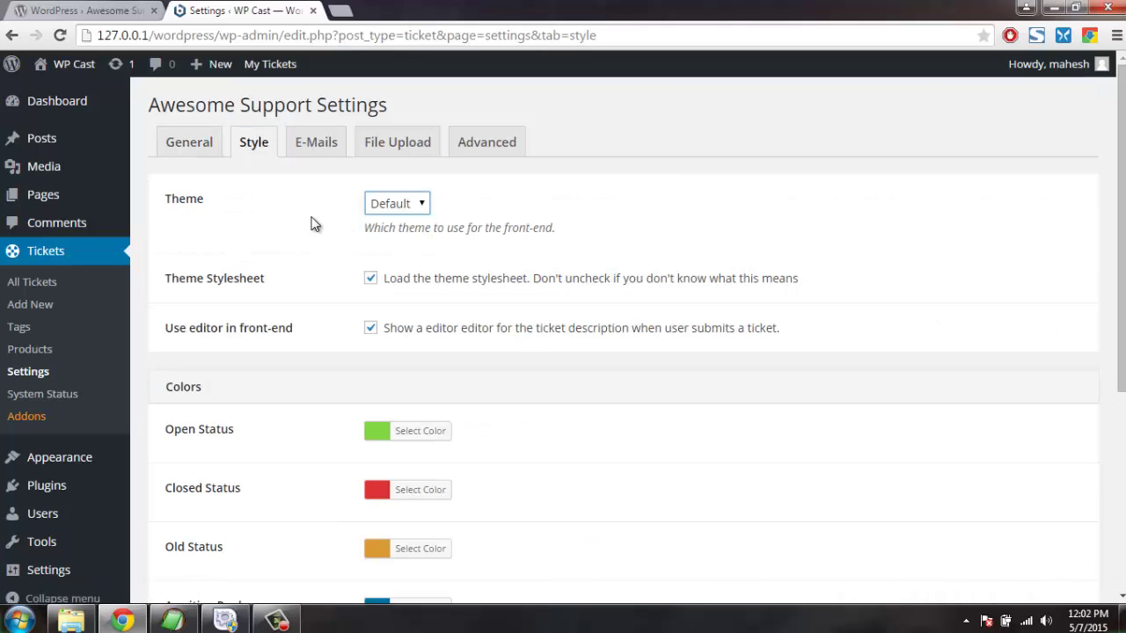
pyautogui.scroll(-3, 314, 322)
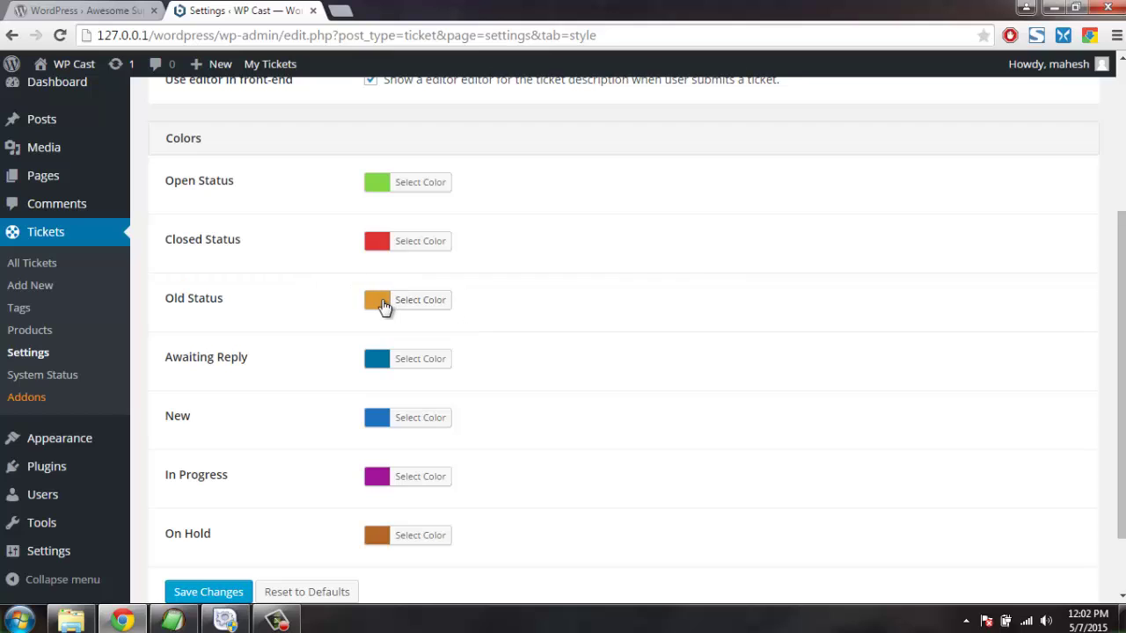
pyautogui.scroll(-2, 290, 259)
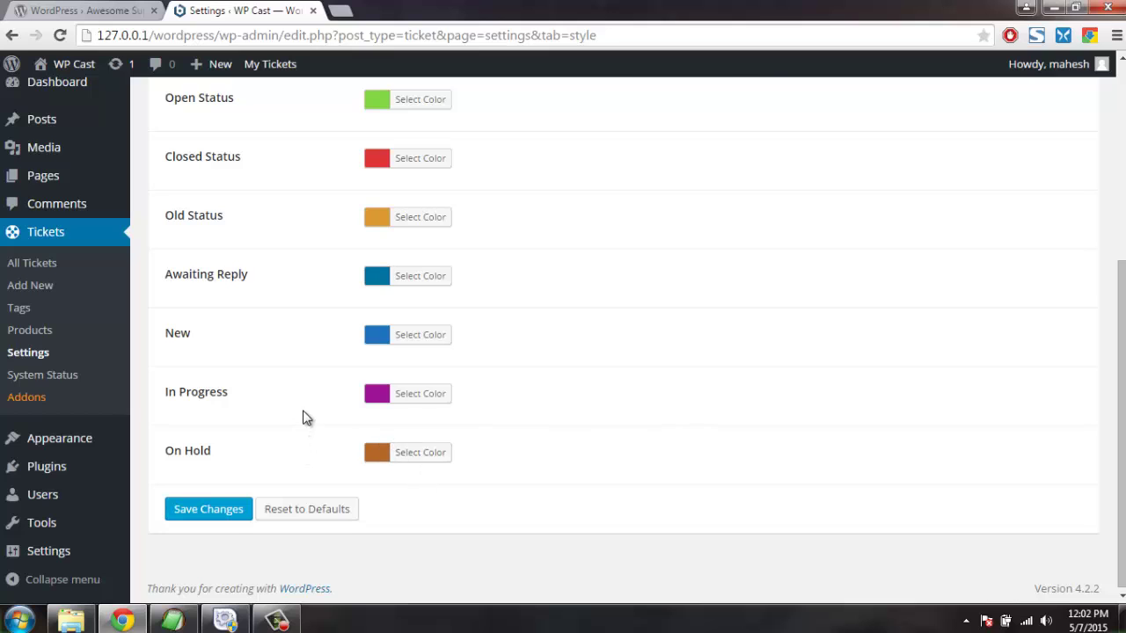
pyautogui.scroll(4, 302, 418)
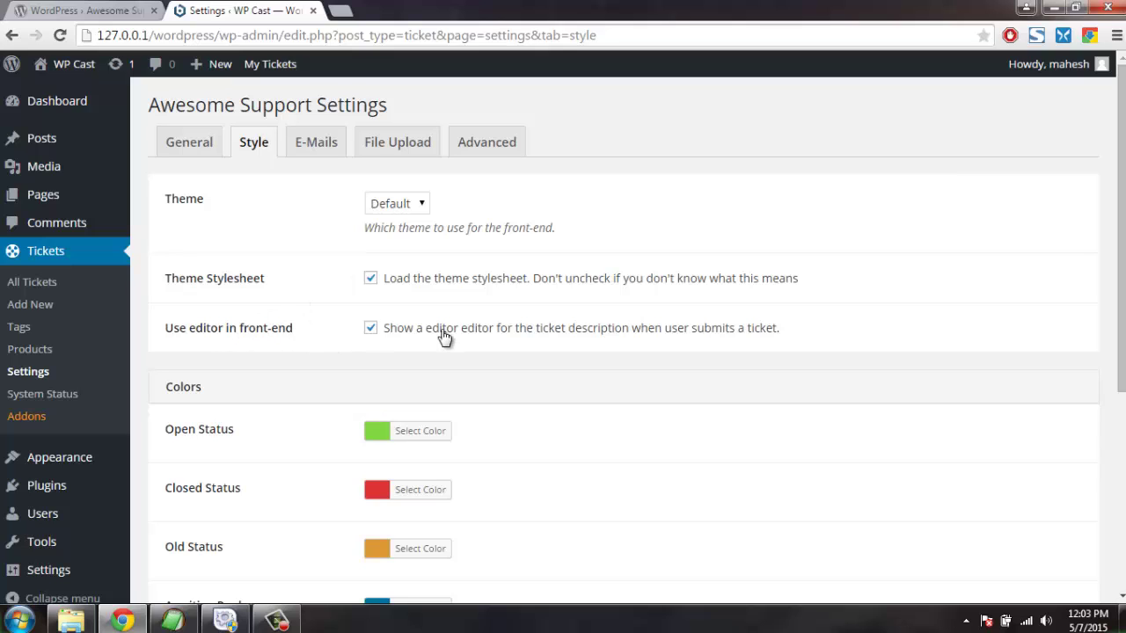
pyautogui.click(316, 143)
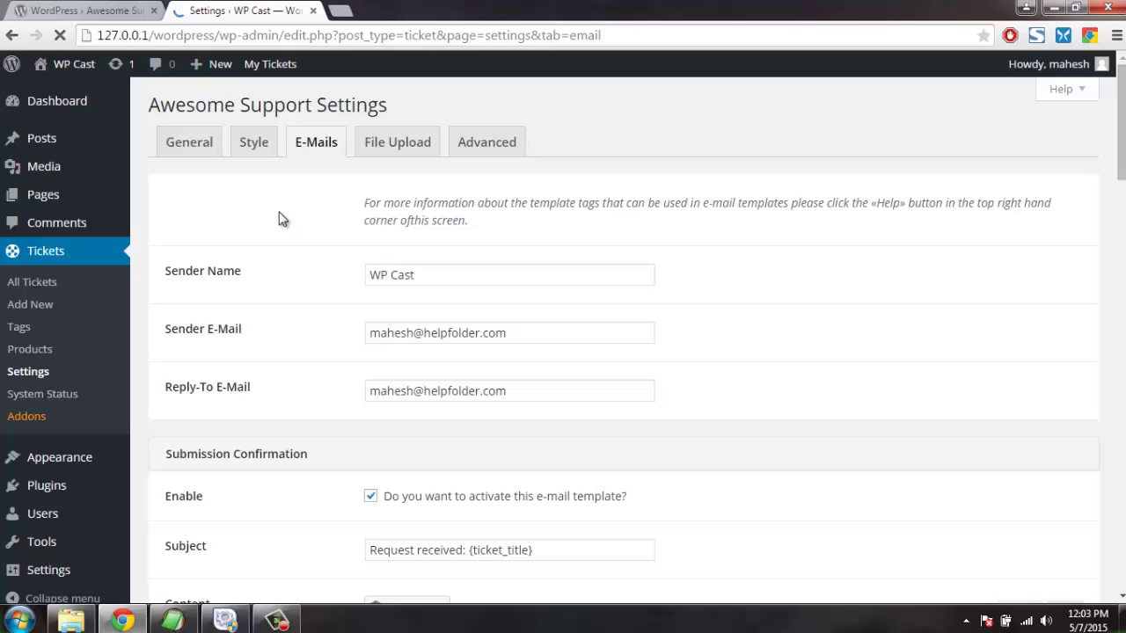
pyautogui.scroll(-6, 284, 218)
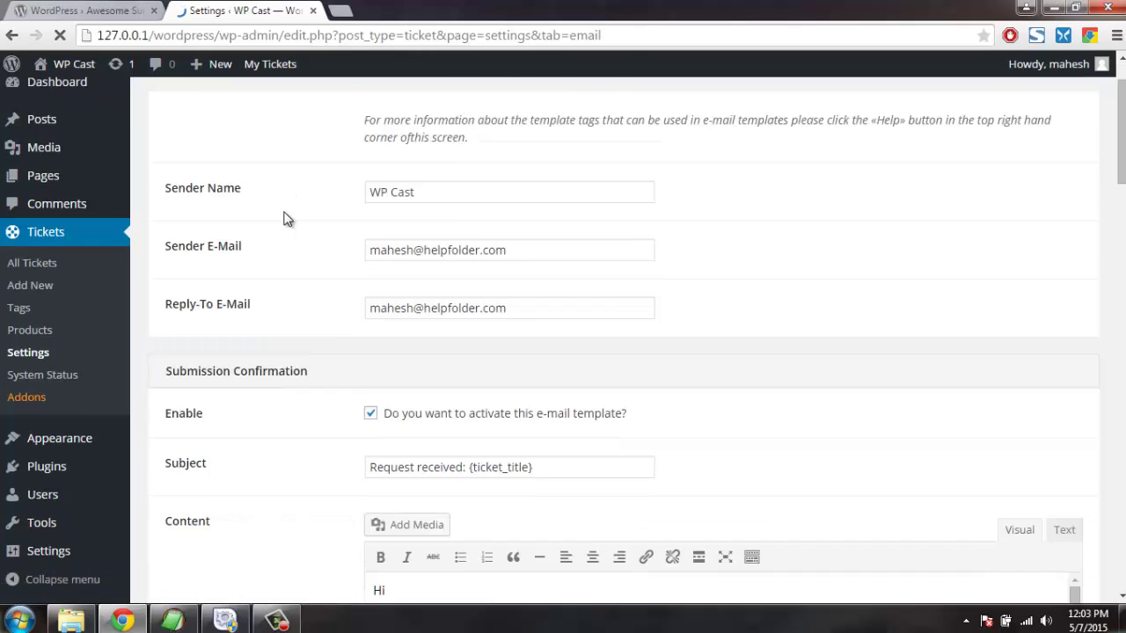
pyautogui.scroll(2, 283, 219)
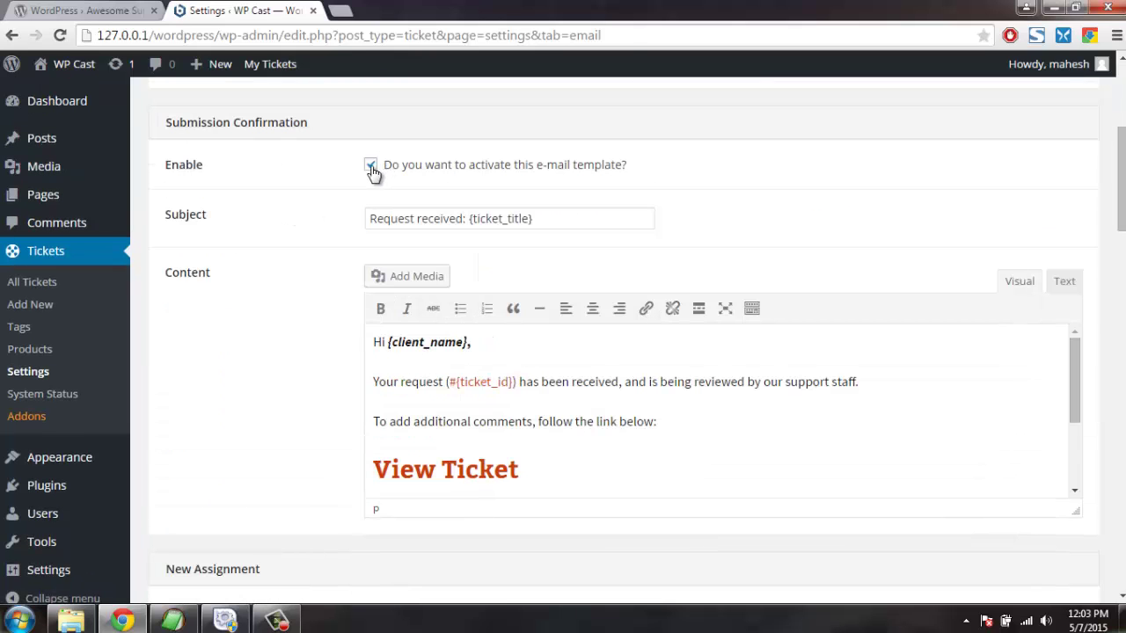
pyautogui.scroll(-4, 299, 216)
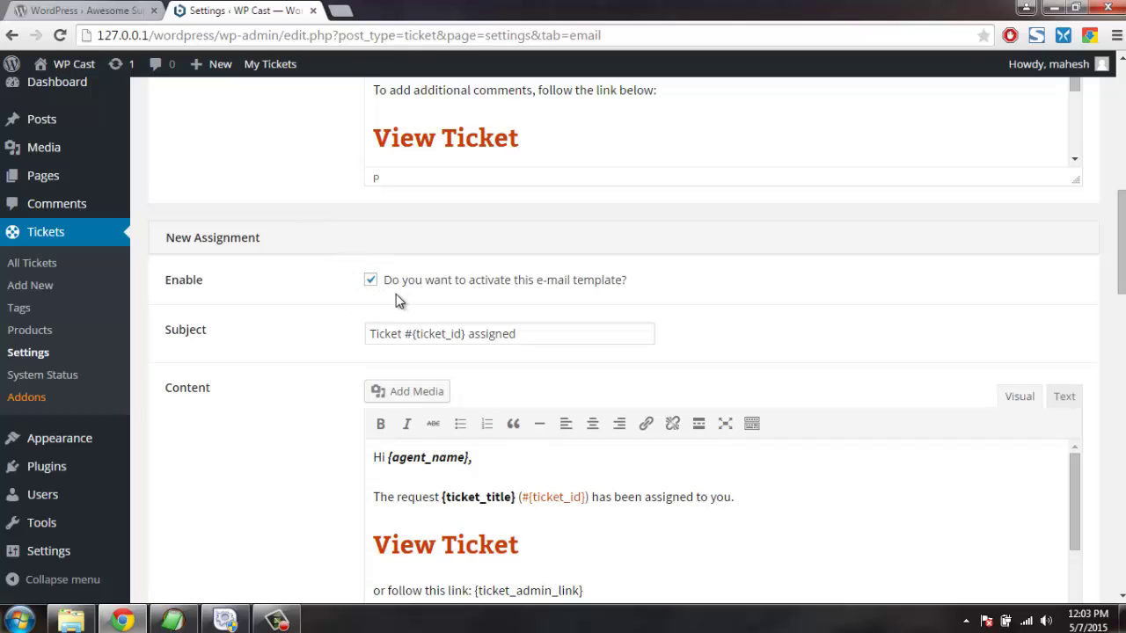
pyautogui.scroll(-5, 302, 272)
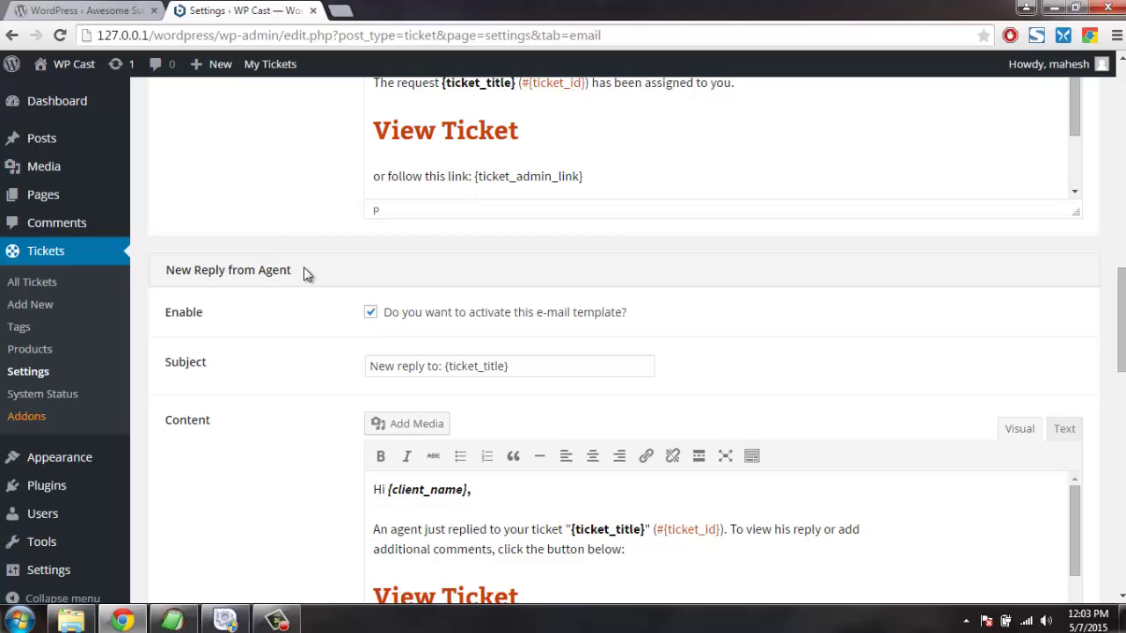
pyautogui.tripleClick(226, 270)
pyautogui.click(356, 287)
pyautogui.scroll(-3, 309, 319)
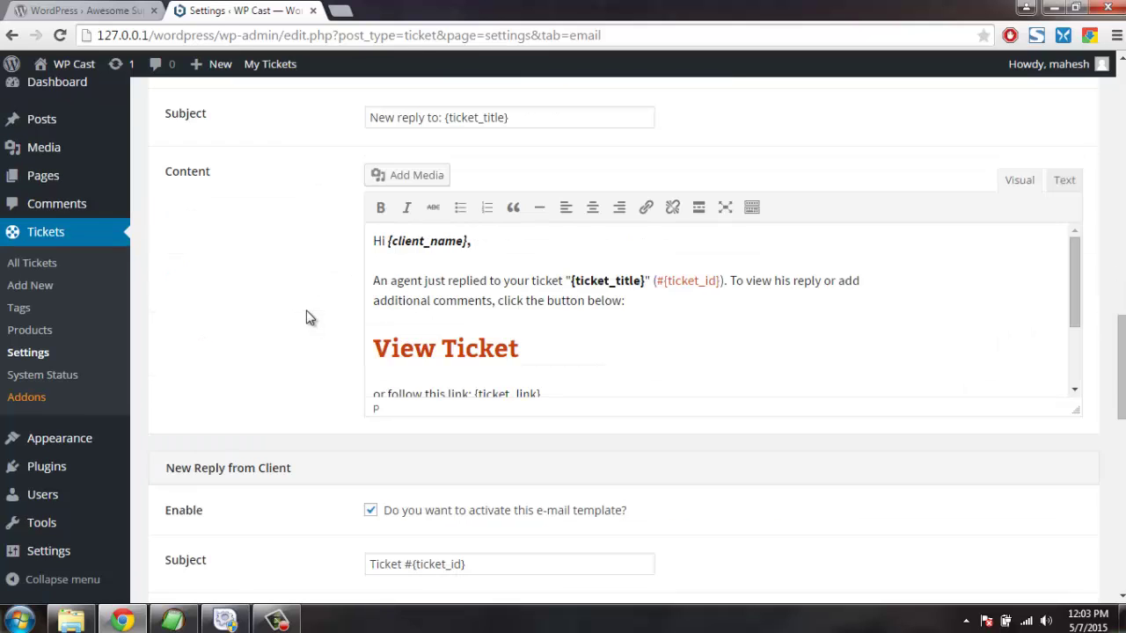
pyautogui.scroll(-10, 307, 312)
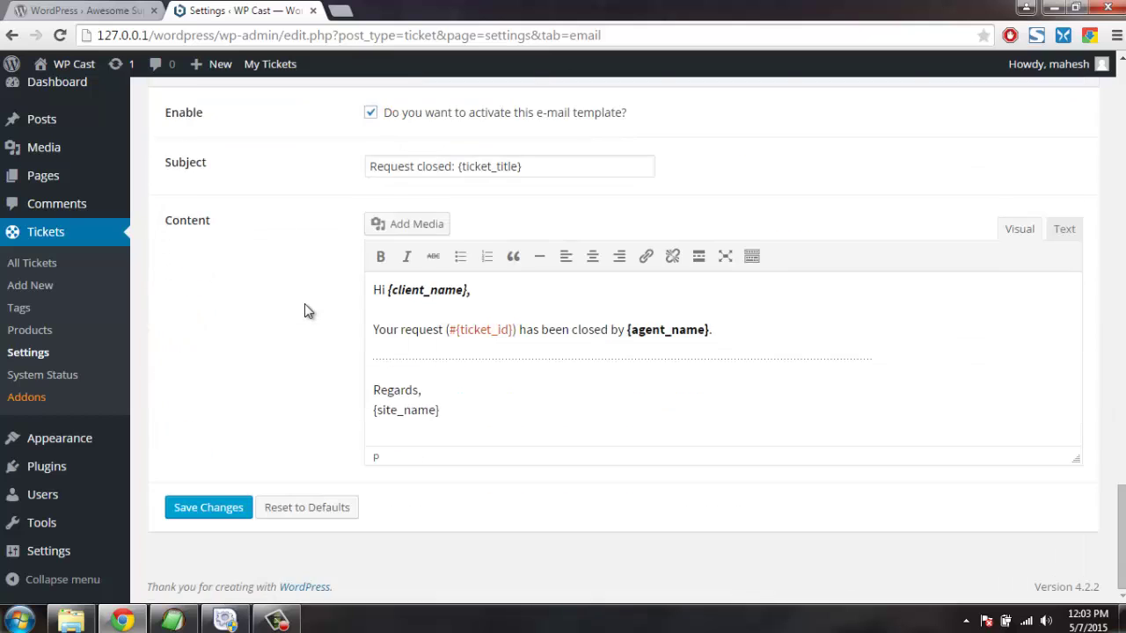
pyautogui.scroll(2, 305, 310)
pyautogui.scroll(20, 305, 310)
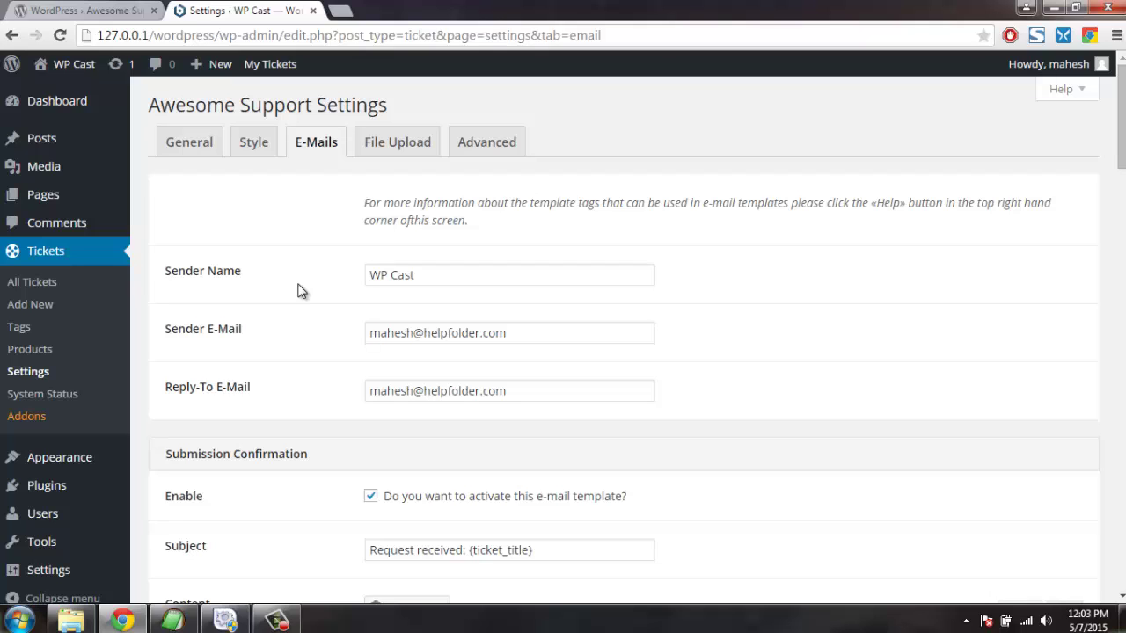
# Save the File Upload settings allowing a maximum of 2 files of 2 MB each.
pyautogui.click(420, 144)
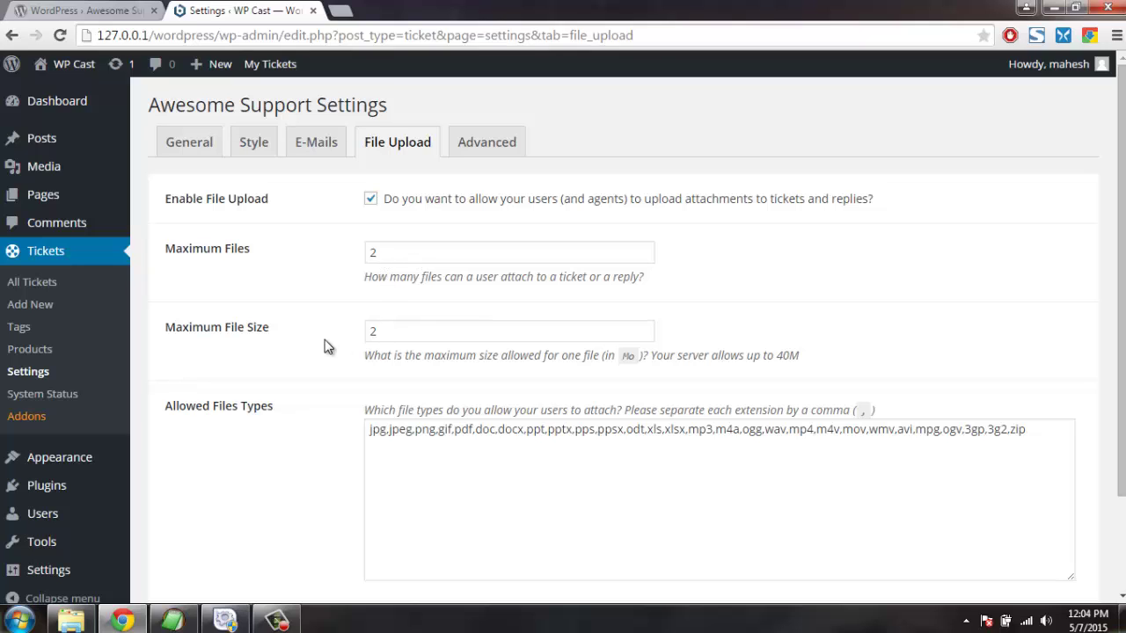
pyautogui.click(426, 481)
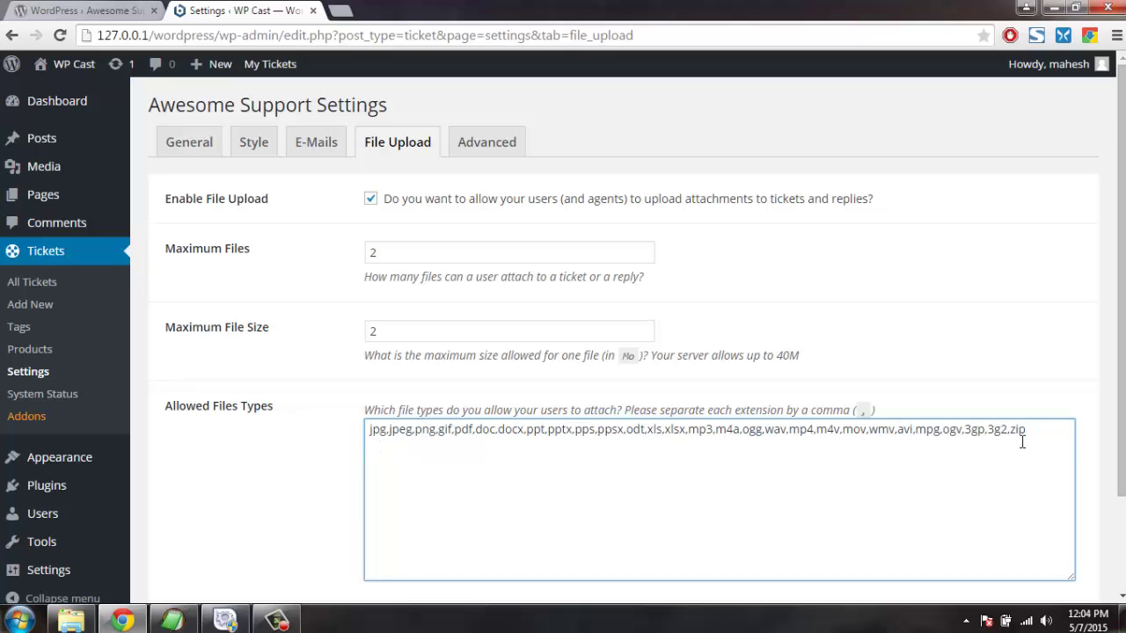
pyautogui.scroll(-1, 597, 271)
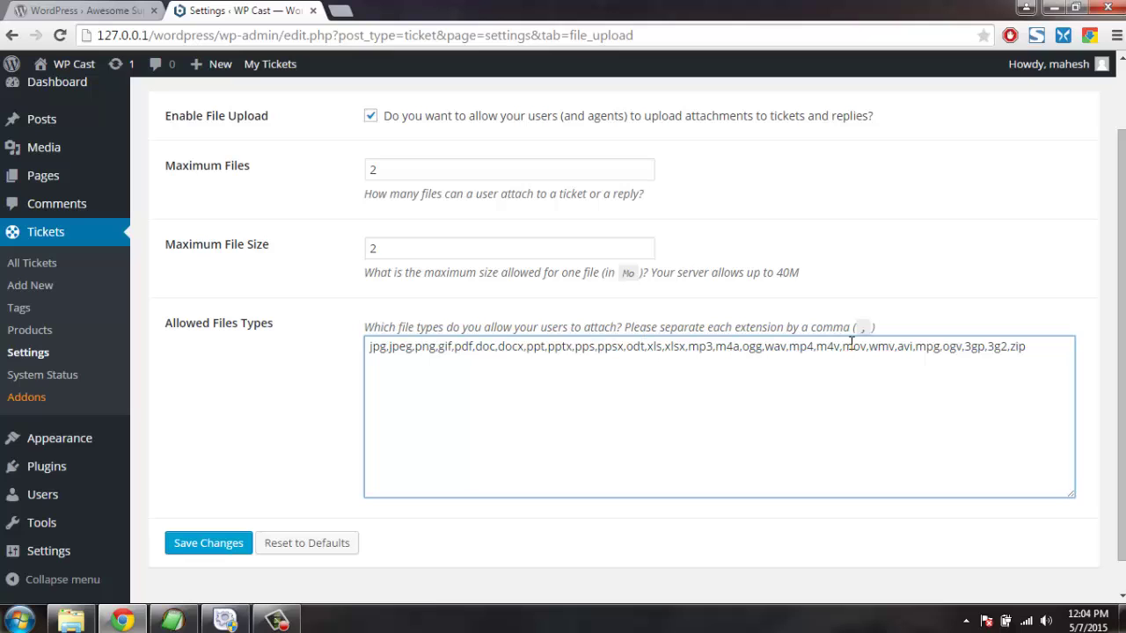
pyautogui.click(176, 548)
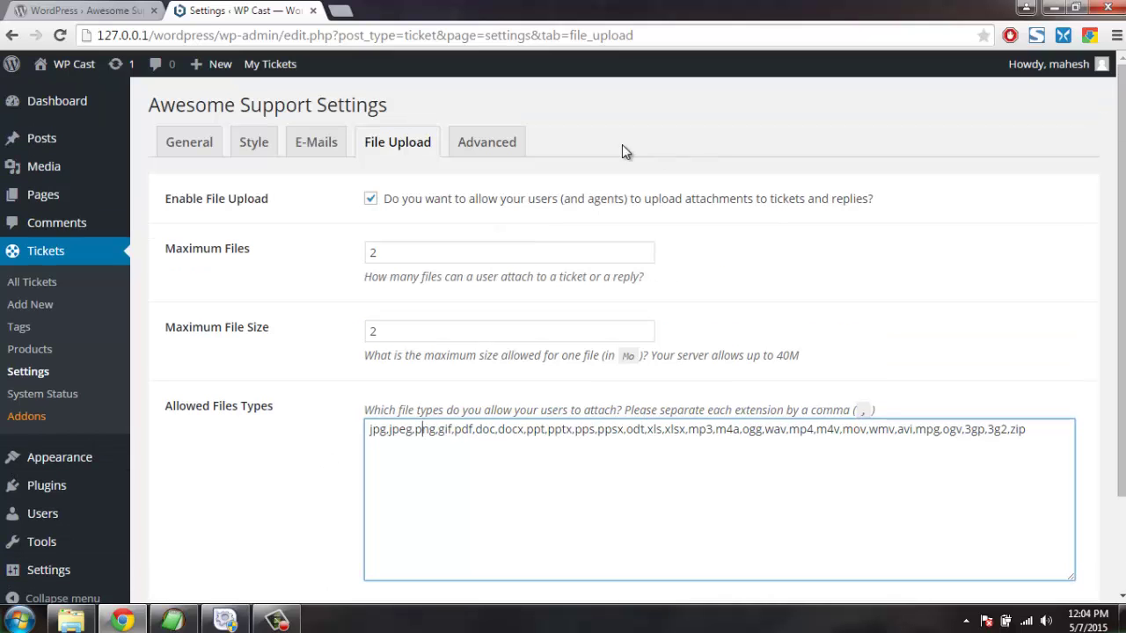
# In Advanced settings, leave the Custom Login / Registration Page set to None.
pyautogui.click(515, 148)
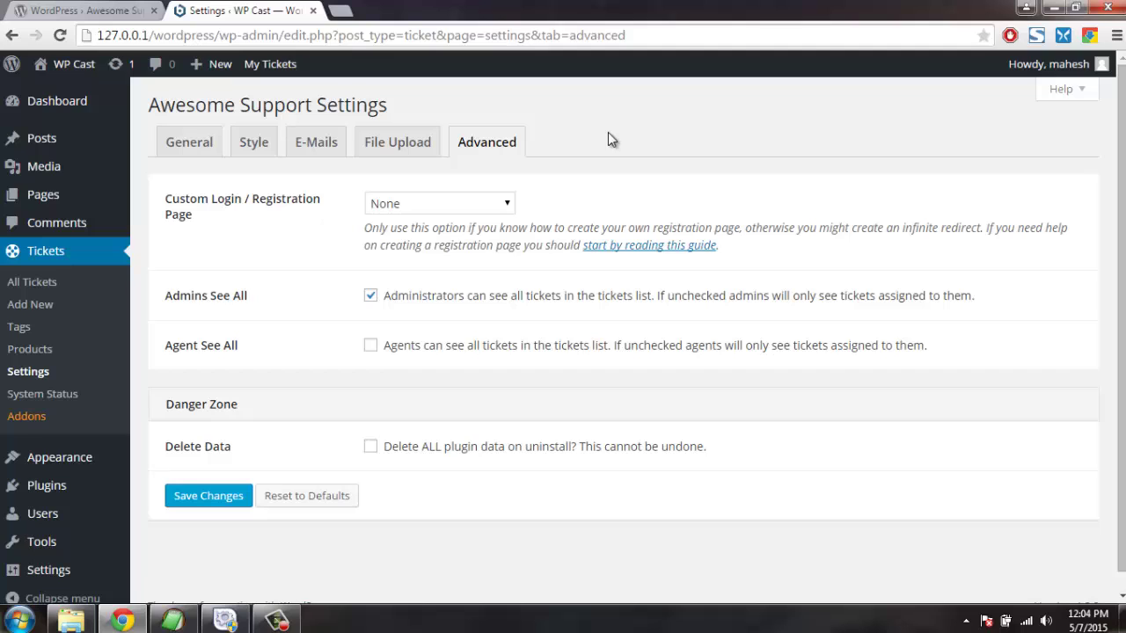
pyautogui.scroll(-1, 648, 136)
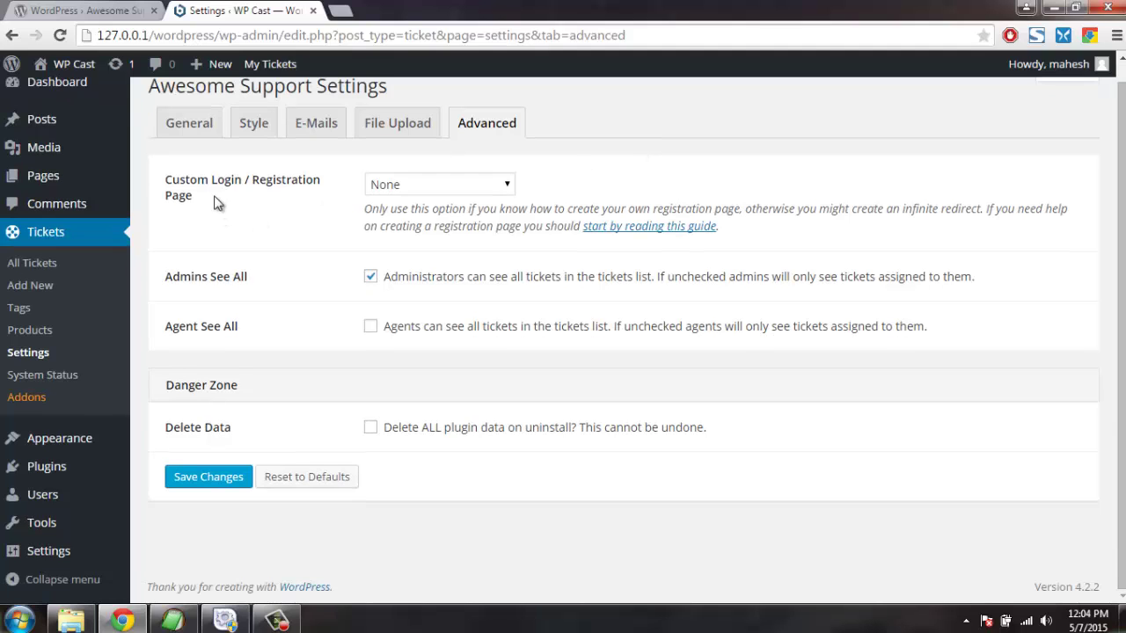
pyautogui.click(393, 183)
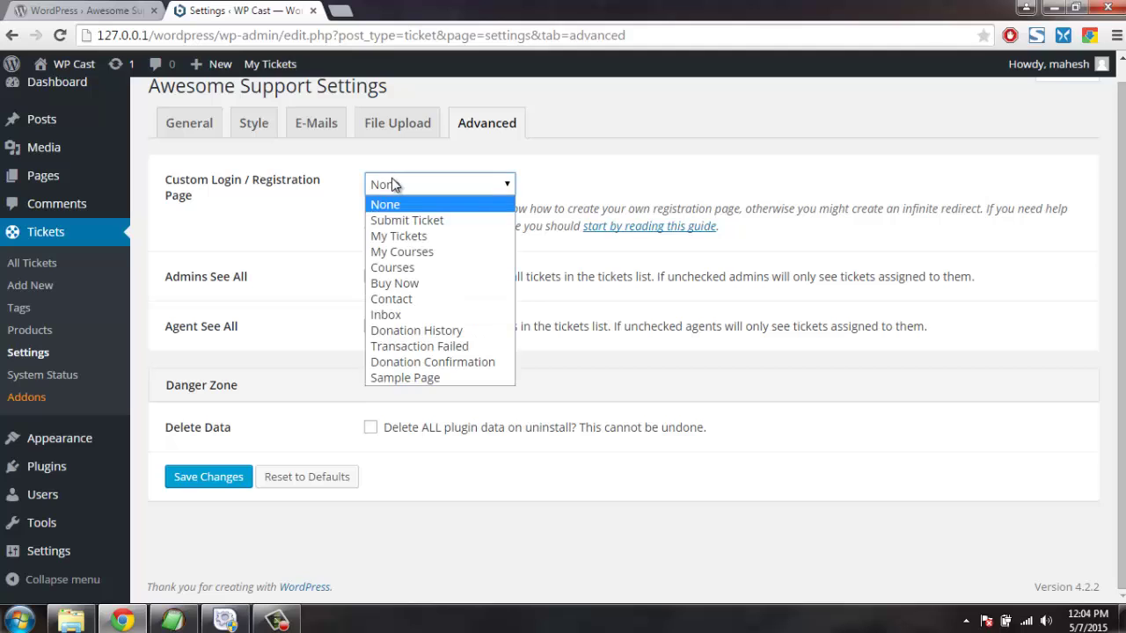
pyautogui.click(312, 215)
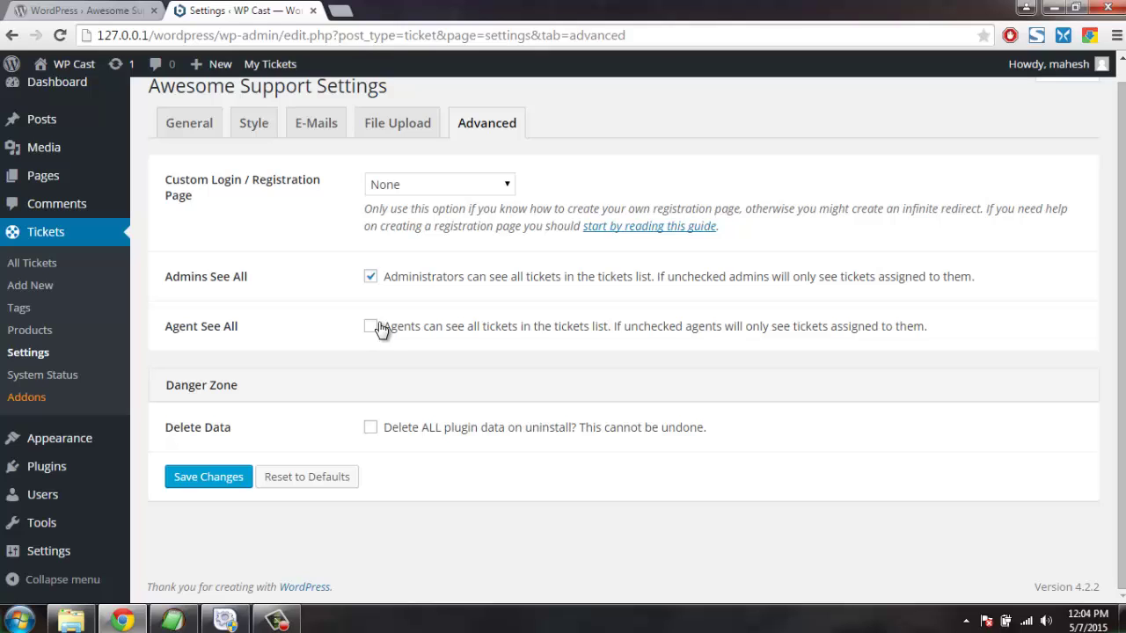
pyautogui.click(48, 378)
# Inspect the Site URL, Home URL and WP Version 4.2.2 values in the report.
pyautogui.scroll(1, 207, 337)
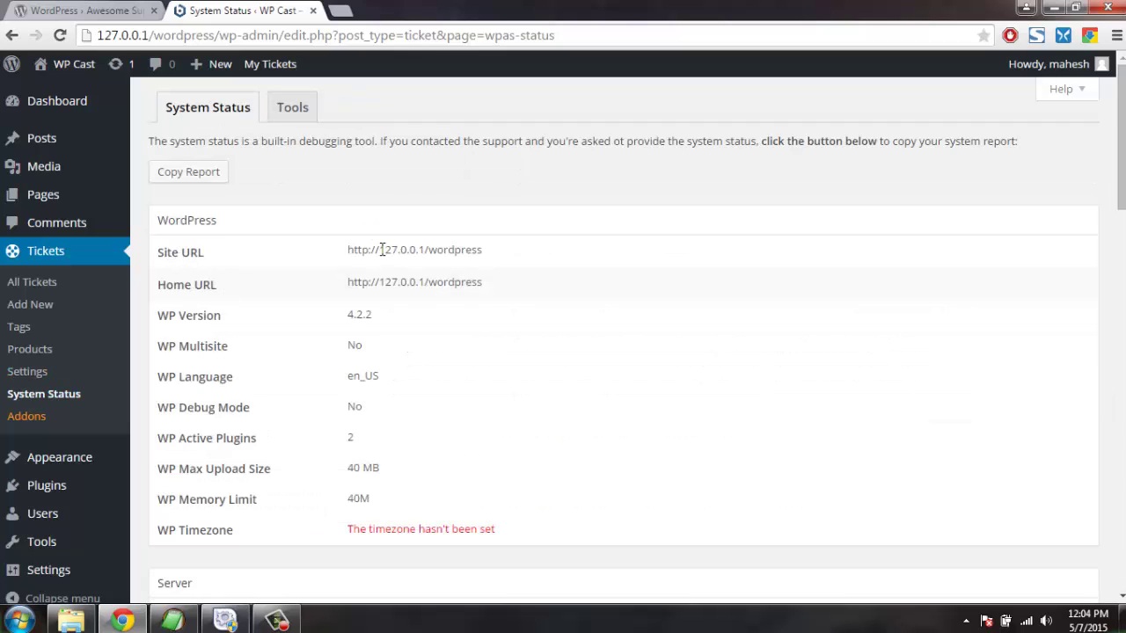
pyautogui.moveTo(382, 246); pyautogui.dragTo(502, 254)
pyautogui.click(438, 280)
pyautogui.moveTo(368, 284); pyautogui.dragTo(518, 291)
pyautogui.click(517, 291)
pyautogui.moveTo(350, 314); pyautogui.dragTo(418, 326)
pyautogui.click(419, 326)
# Check the WP Multisite, Language and Debug Mode rows, then scroll through the plugin and theme details.
pyautogui.scroll(-1, 435, 303)
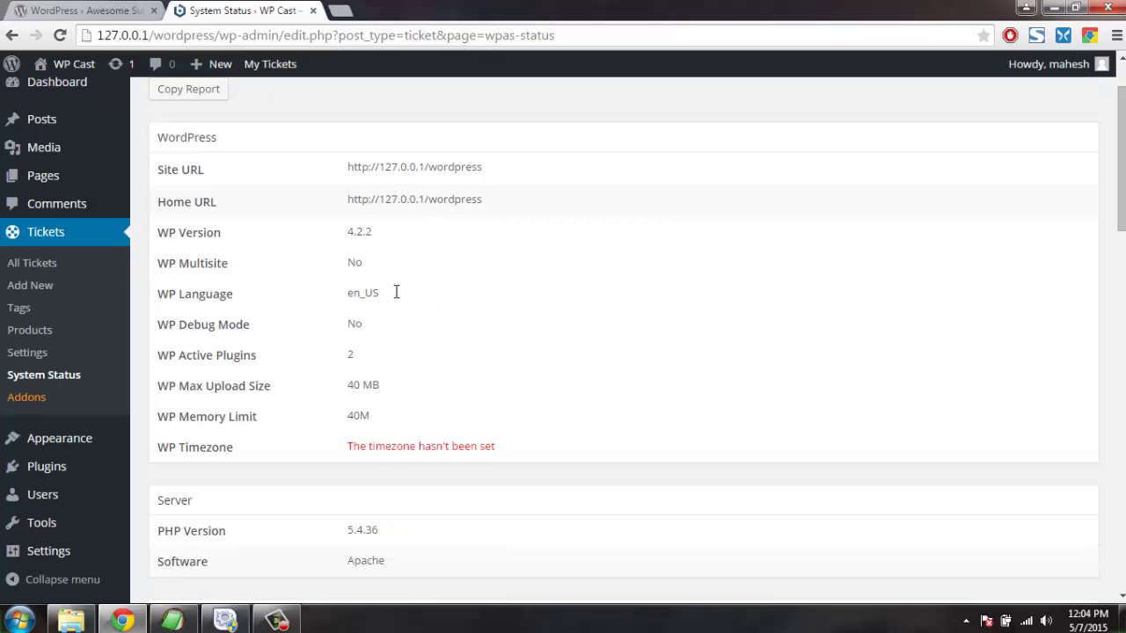
pyautogui.moveTo(357, 256); pyautogui.dragTo(409, 282)
pyautogui.click(409, 275)
pyautogui.moveTo(301, 297); pyautogui.dragTo(413, 302)
pyautogui.click(413, 302)
pyautogui.moveTo(216, 327); pyautogui.dragTo(410, 331)
pyautogui.click(410, 331)
pyautogui.scroll(-1, 307, 299)
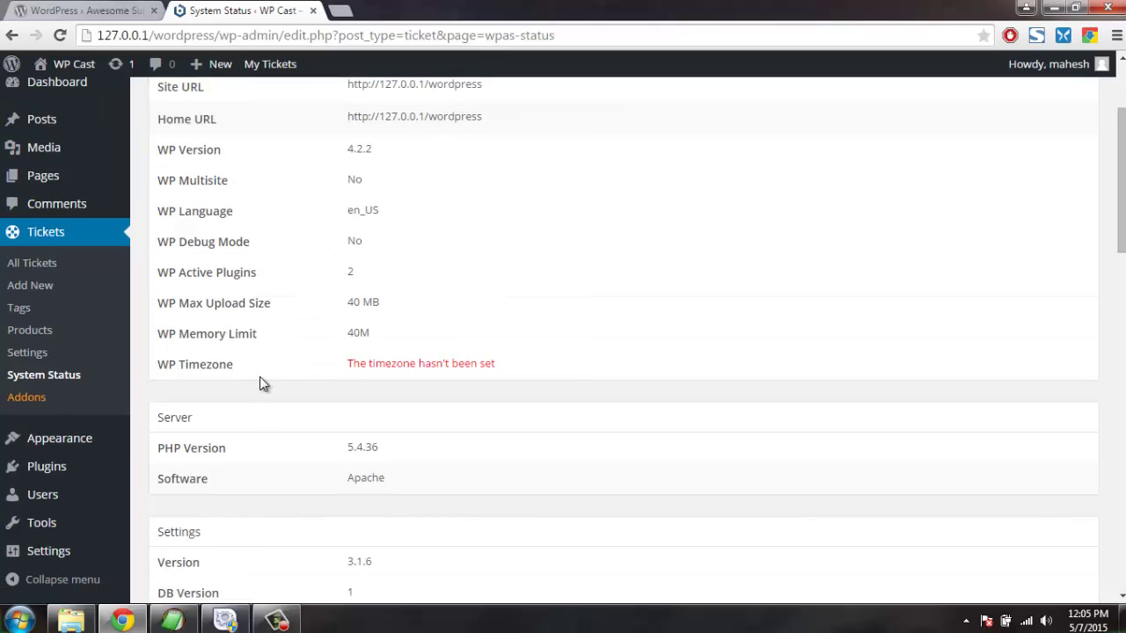
pyautogui.scroll(-8, 261, 381)
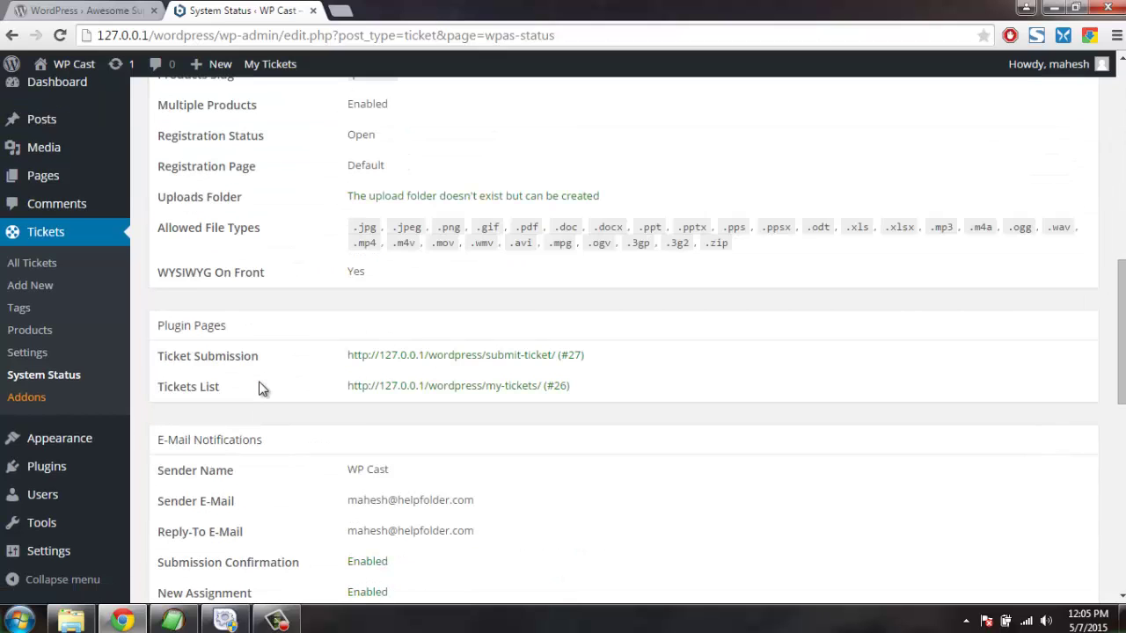
pyautogui.scroll(-8, 261, 390)
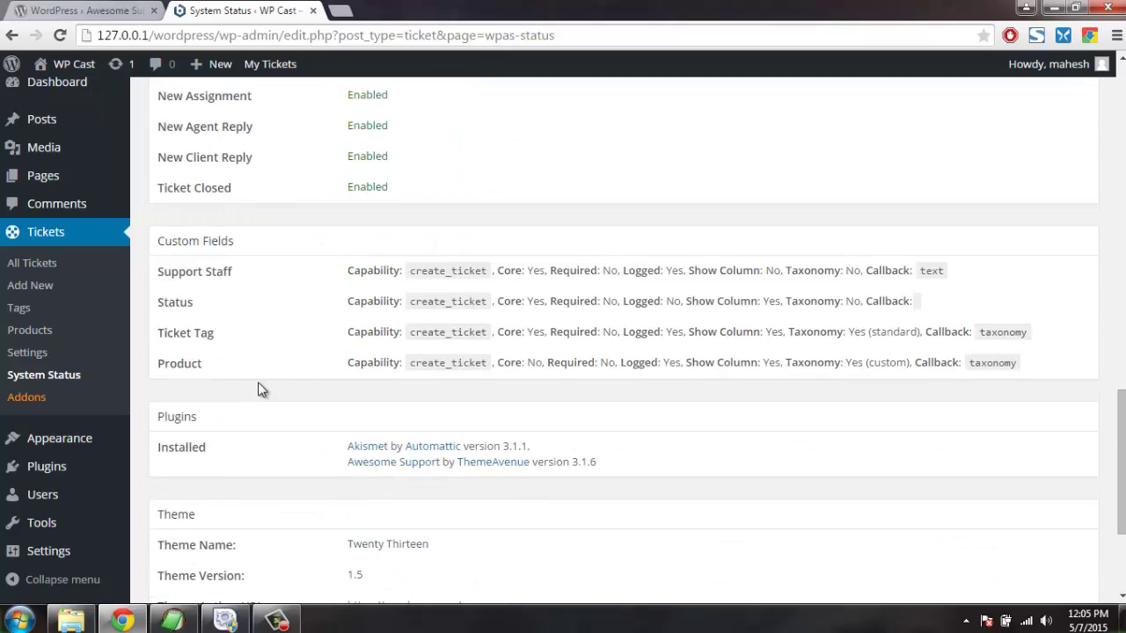
pyautogui.scroll(20, 261, 390)
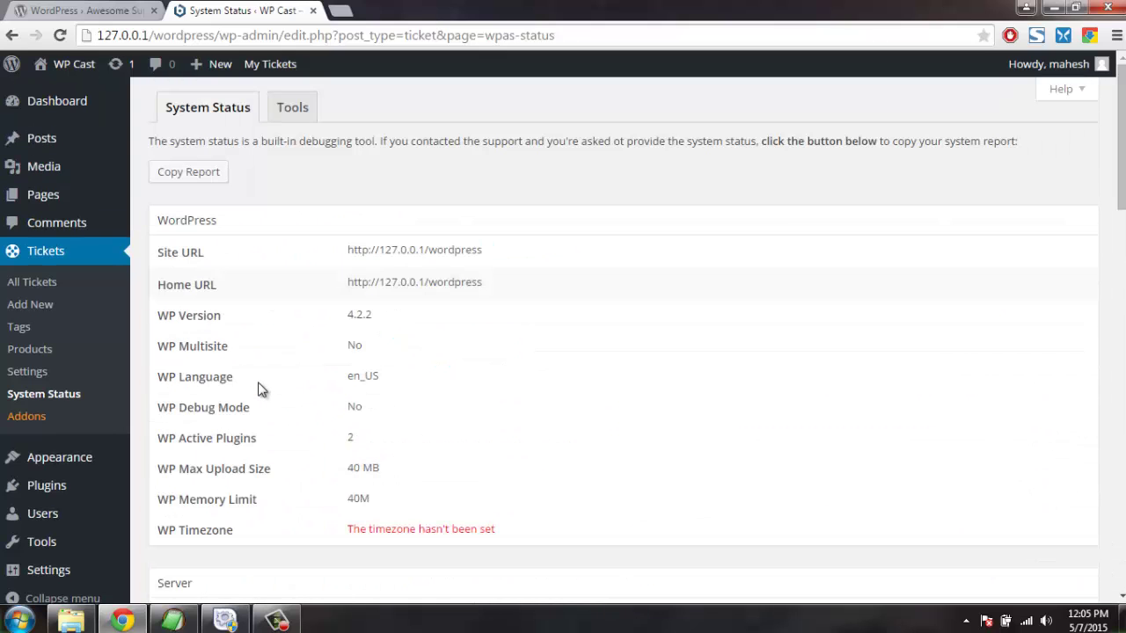
# Start a new ticket titled 'Error Opening PDF File'.
pyautogui.click(31, 304)
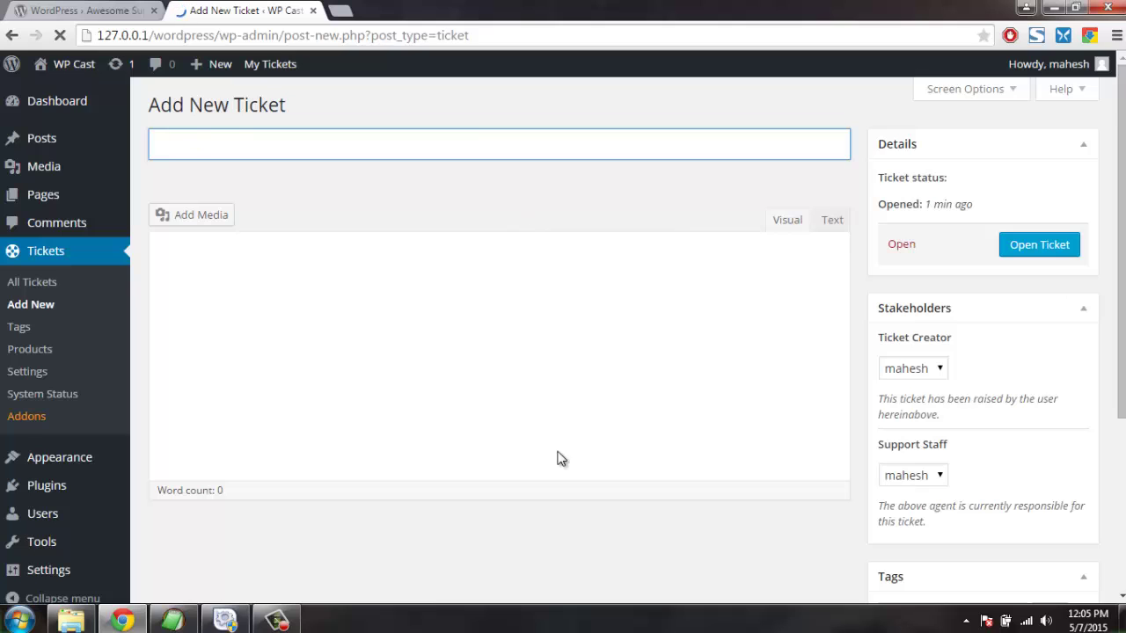
pyautogui.scroll(-1, 563, 461)
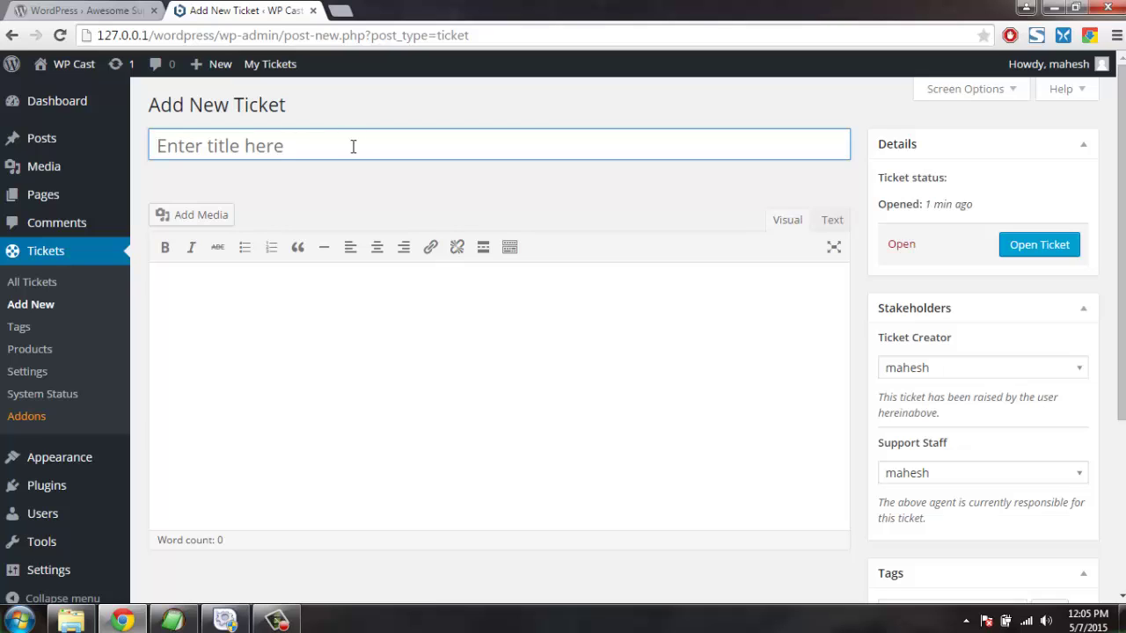
pyautogui.write('Error O')
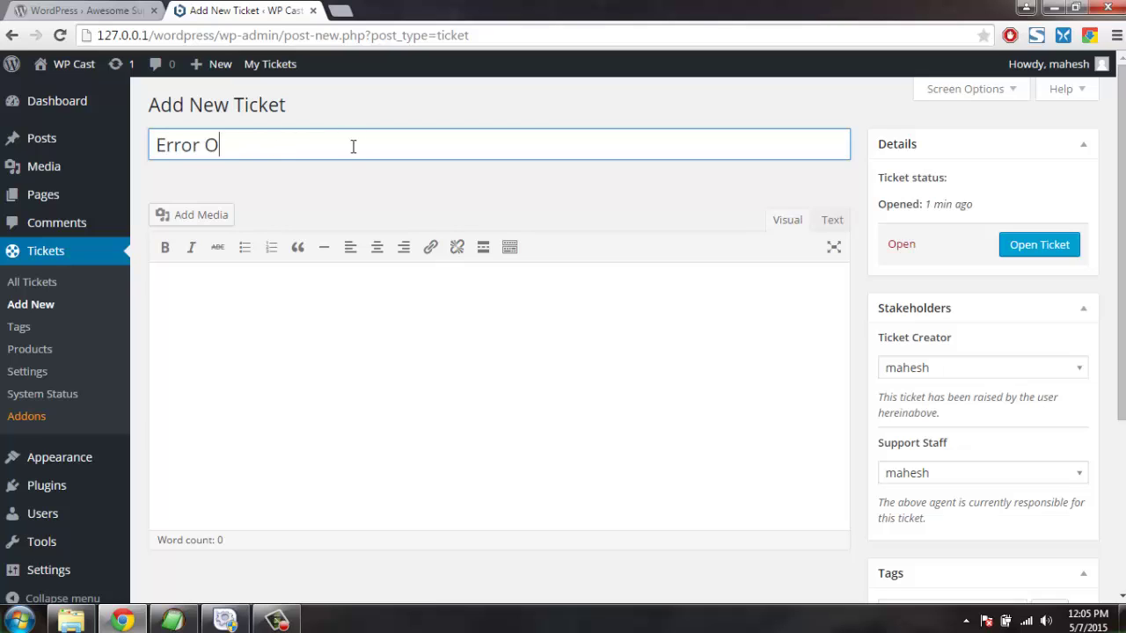
pyautogui.write('pening PDF ')
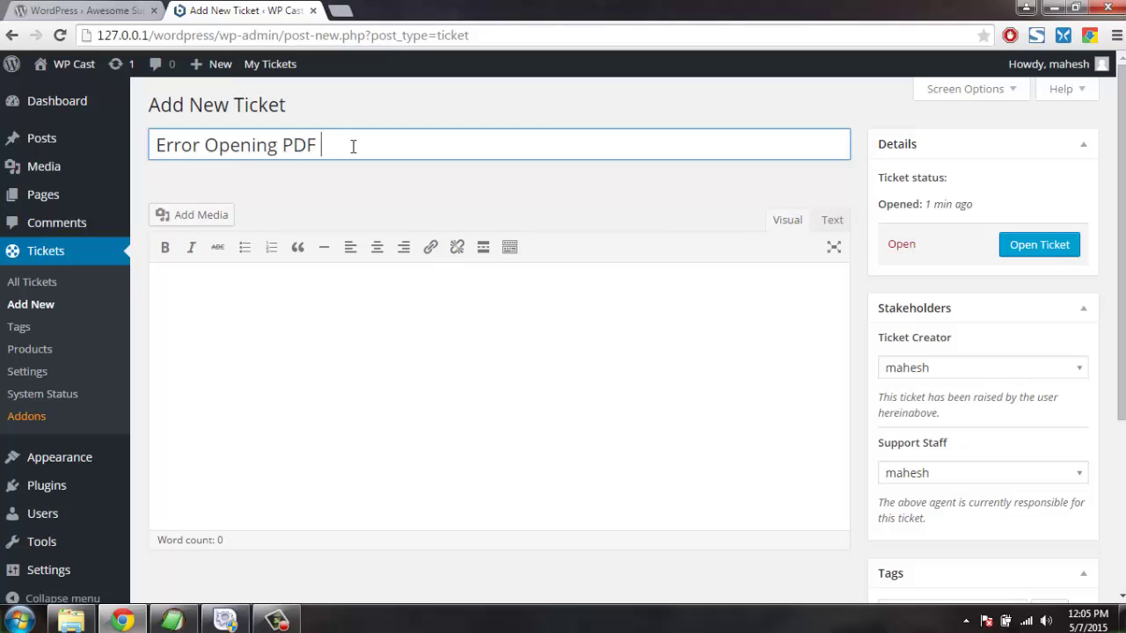
pyautogui.write('File')
# Enter the description 'Ebook pdf doesn't open in any PDF viewer. File possibly corrupted.'.
pyautogui.click(370, 376)
pyautogui.write('Ebook')
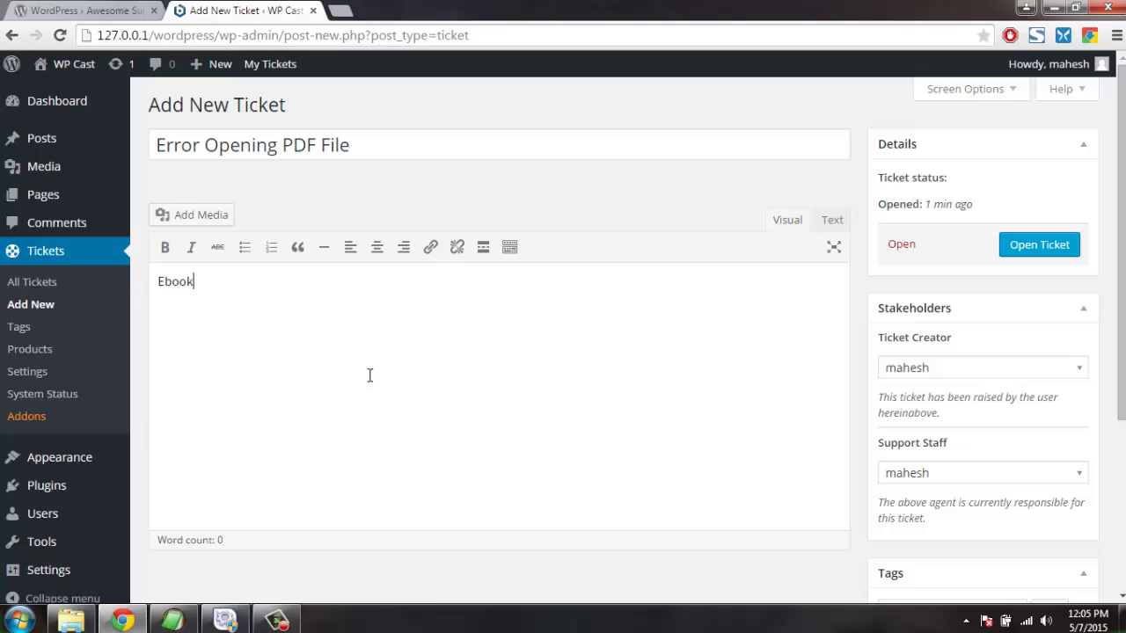
pyautogui.write(" pdf doesn't o")
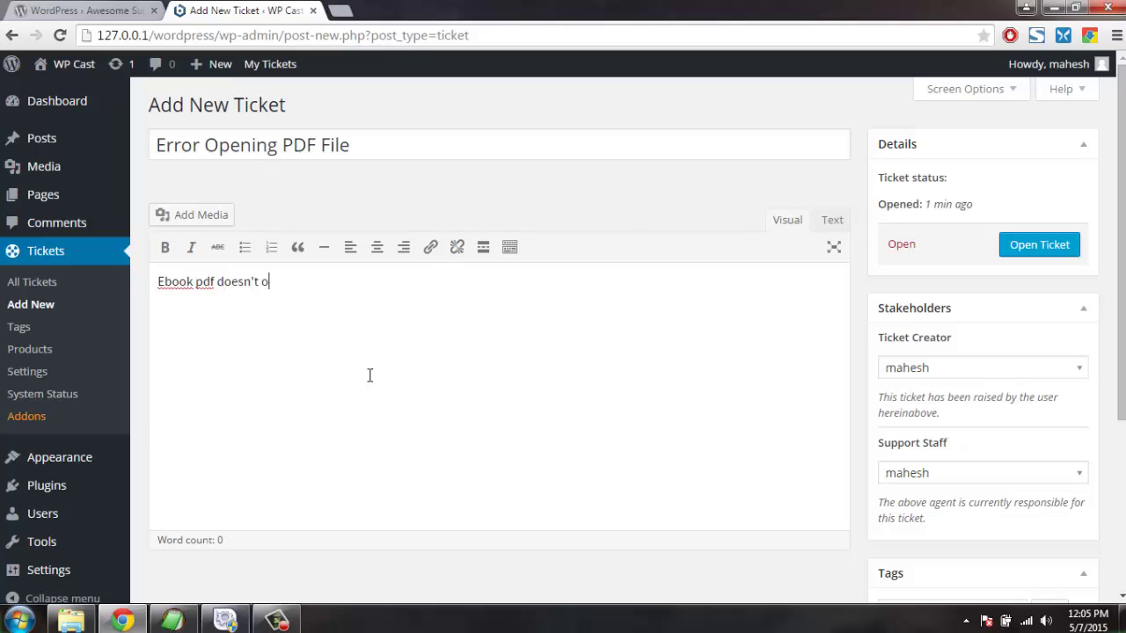
pyautogui.write('pen in any PDF viewe.')
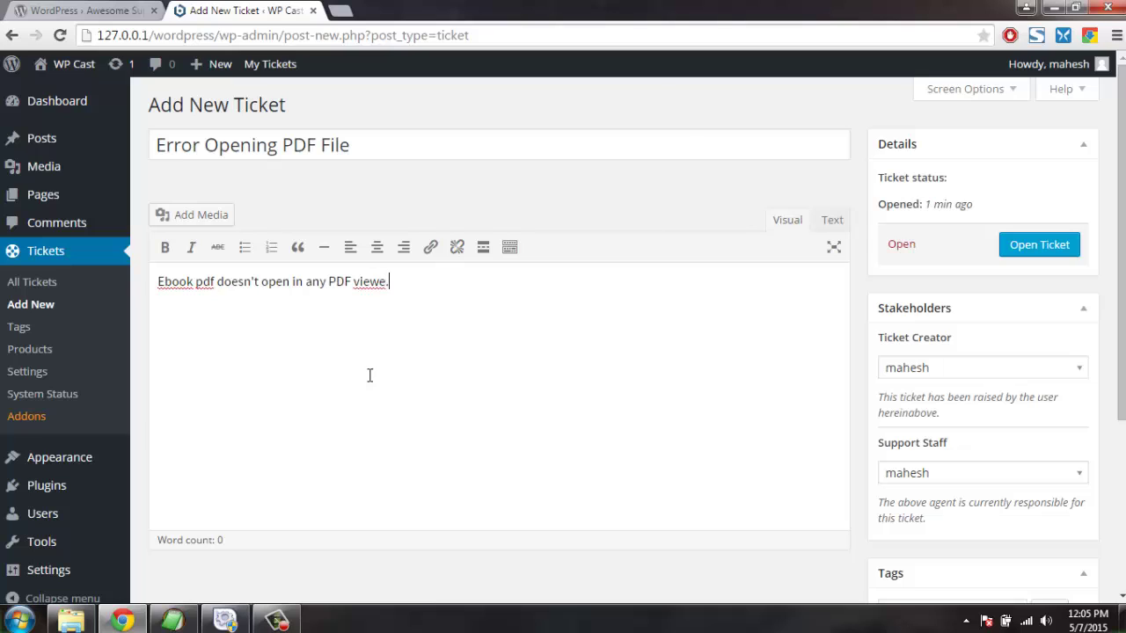
pyautogui.write('r. File possibly corrp')
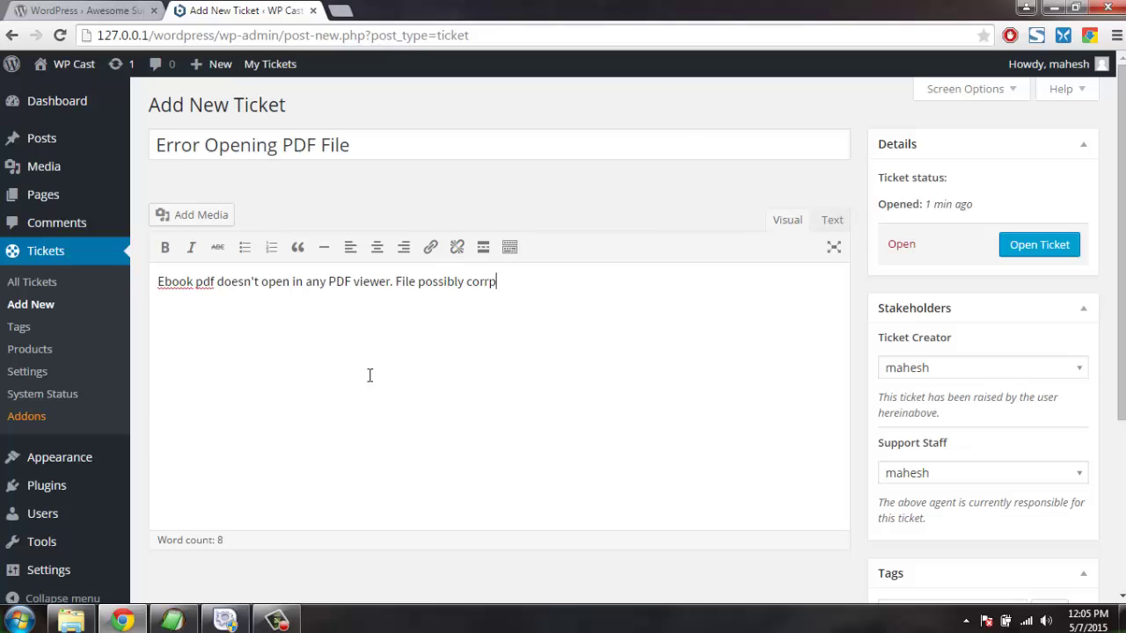
pyautogui.press('BackSpace')
pyautogui.write('upted.')
# Make the other user the ticket creator and assign the support agent as Support Staff.
pyautogui.click(933, 380)
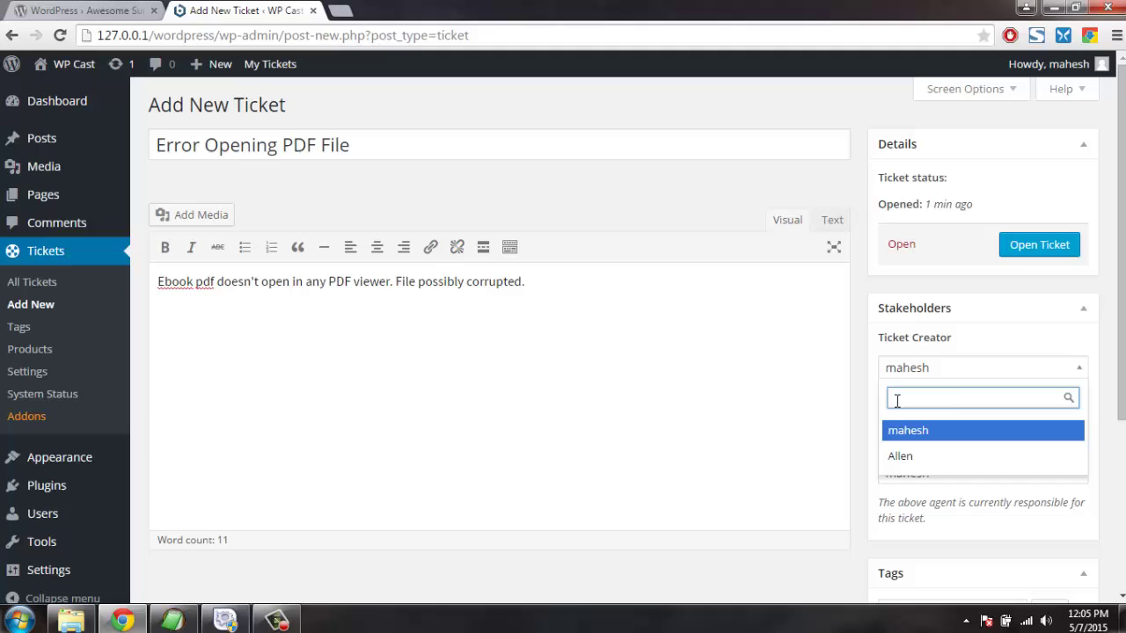
pyautogui.click(901, 458)
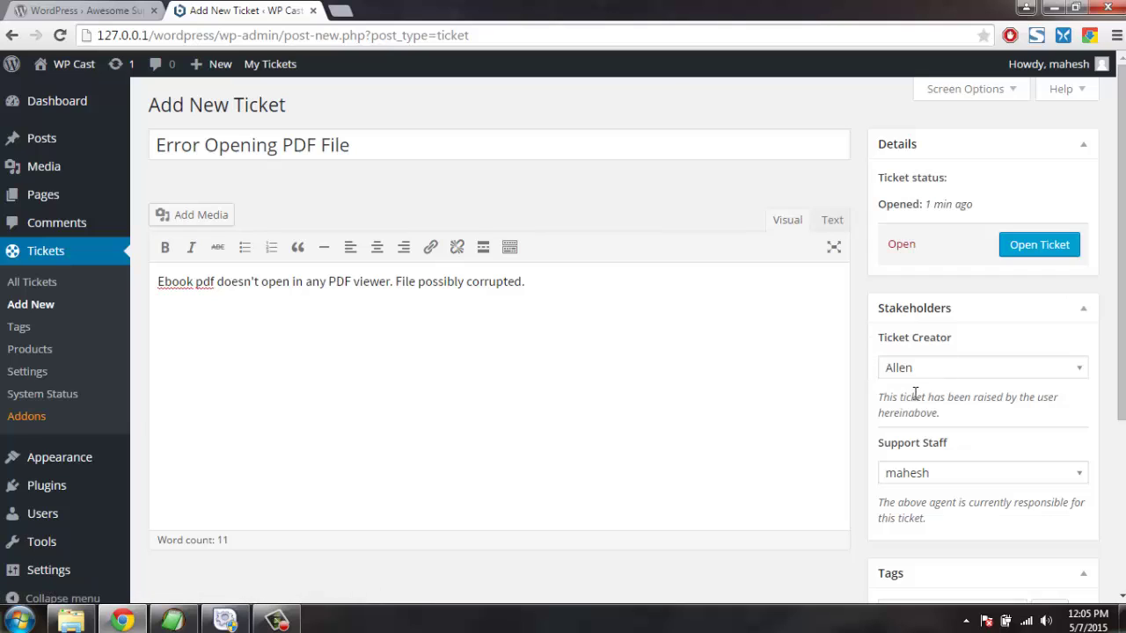
pyautogui.scroll(-1, 782, 364)
pyautogui.click(971, 398)
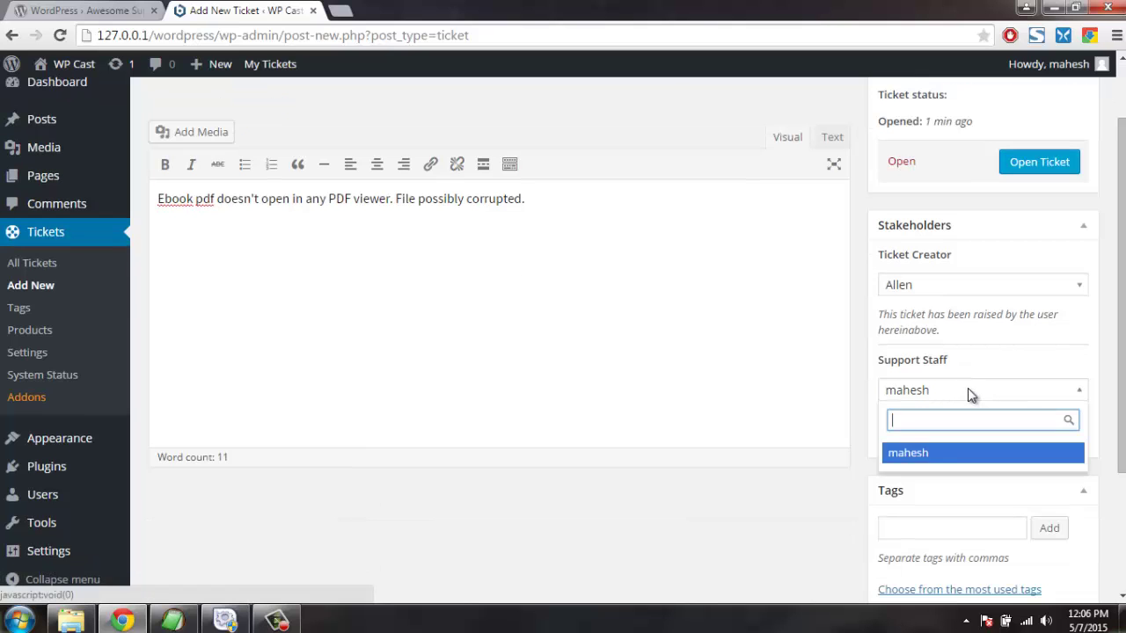
pyautogui.click(890, 453)
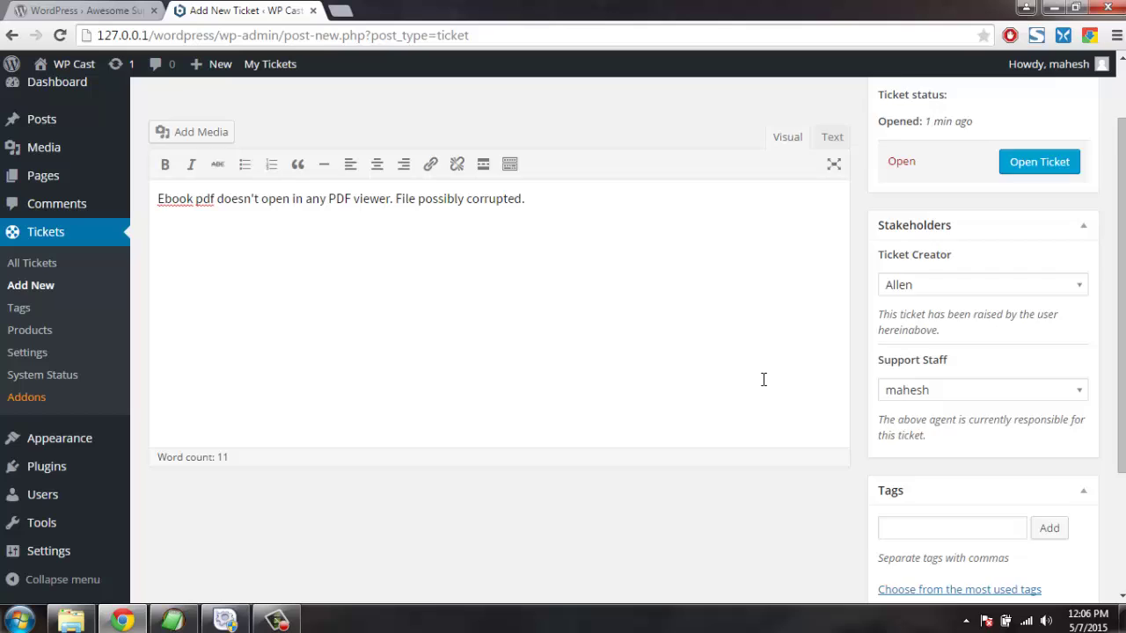
pyautogui.scroll(-1, 761, 380)
pyautogui.click(898, 437)
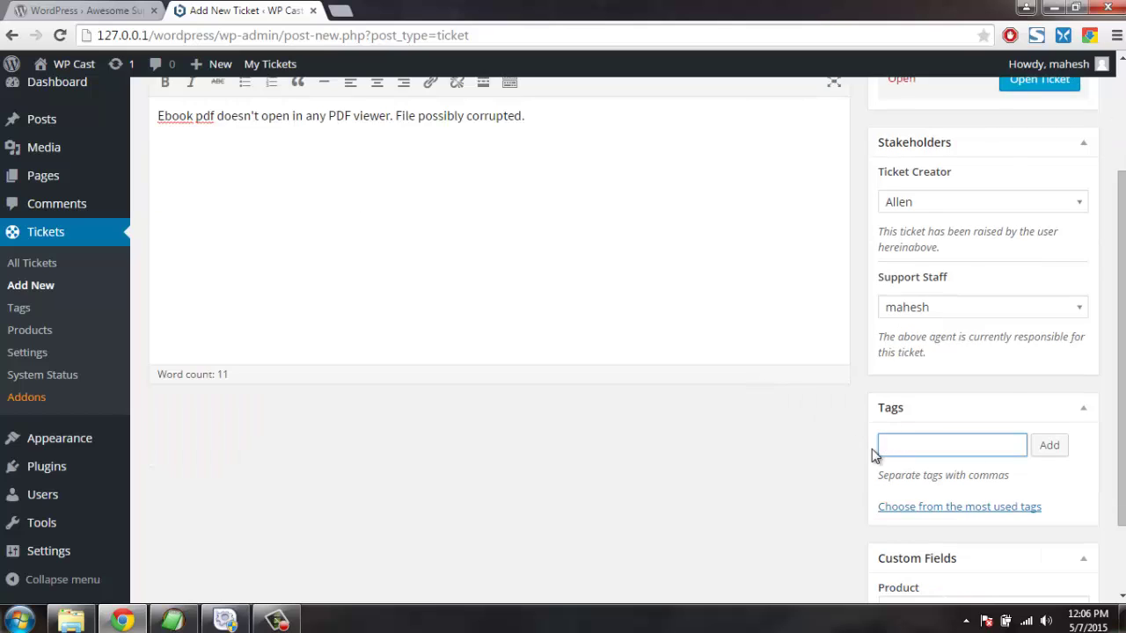
# Set the product to 'Ebook on Test Automation' and submit the ticket.
pyautogui.scroll(-1, 792, 384)
pyautogui.click(952, 519)
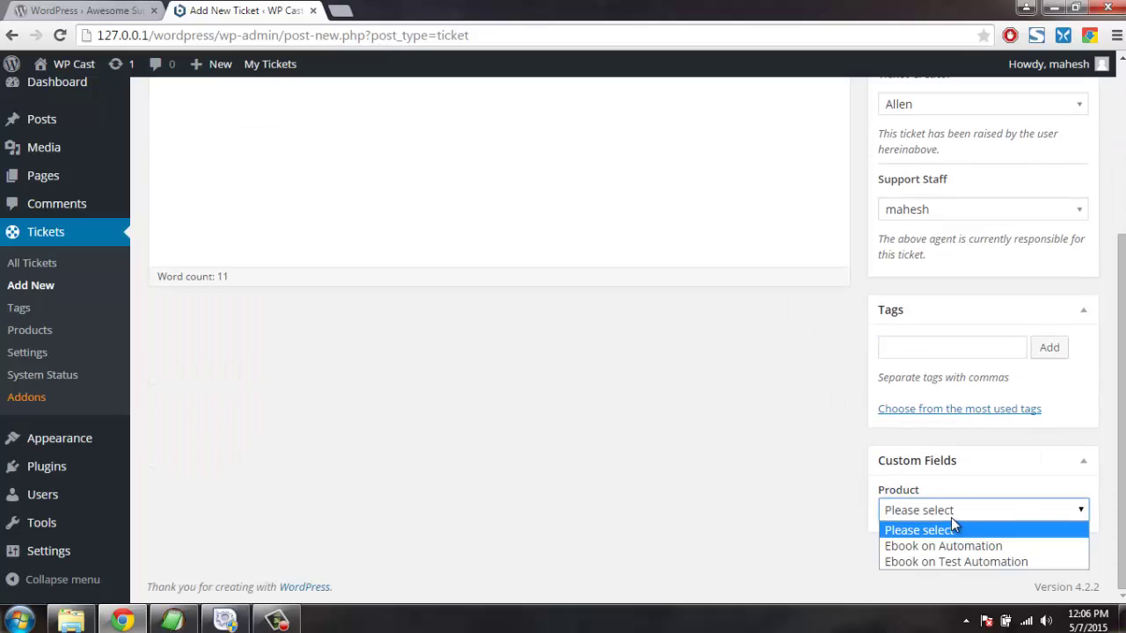
pyautogui.click(937, 562)
pyautogui.scroll(3, 771, 505)
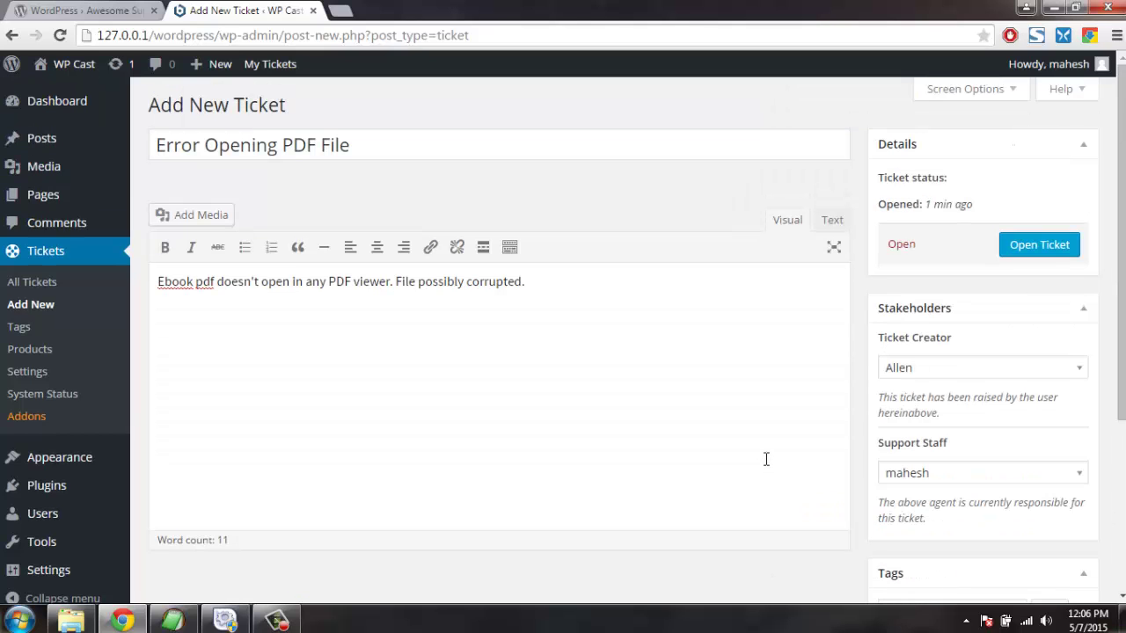
pyautogui.click(1029, 246)
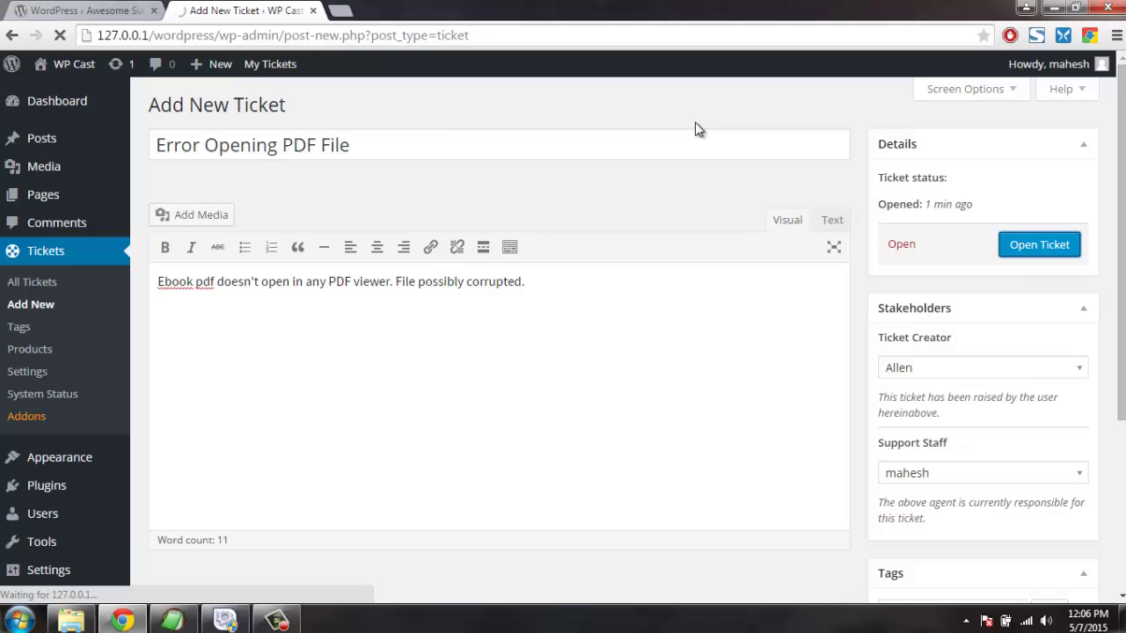
# Publish the ticket as In Progress and look over the saved ticket page.
pyautogui.click(30, 286)
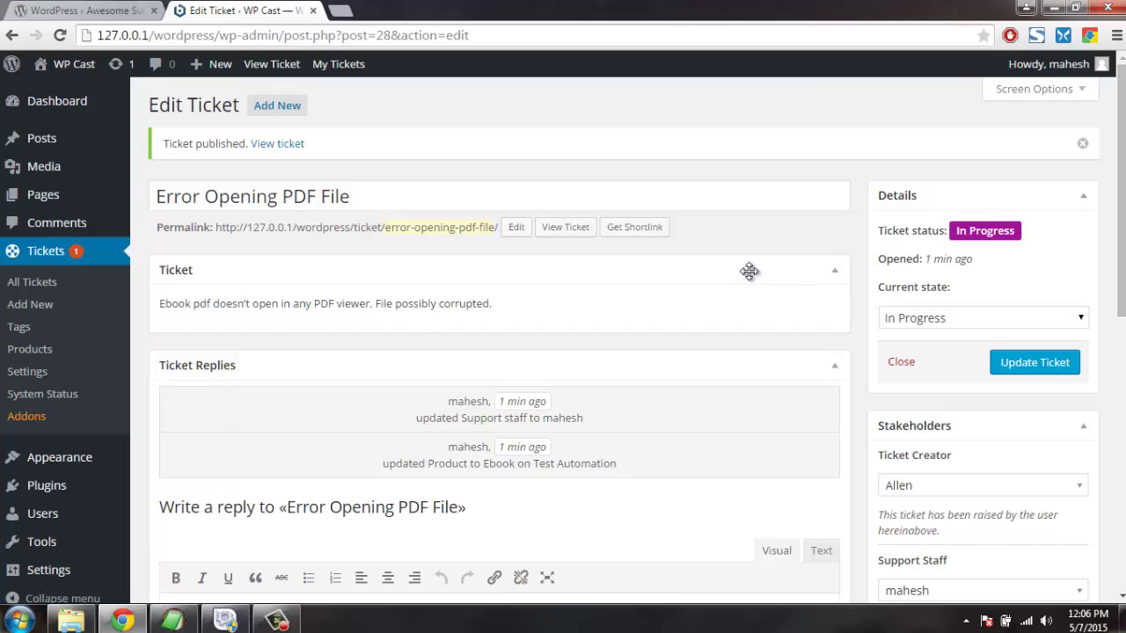
pyautogui.scroll(-1, 484, 286)
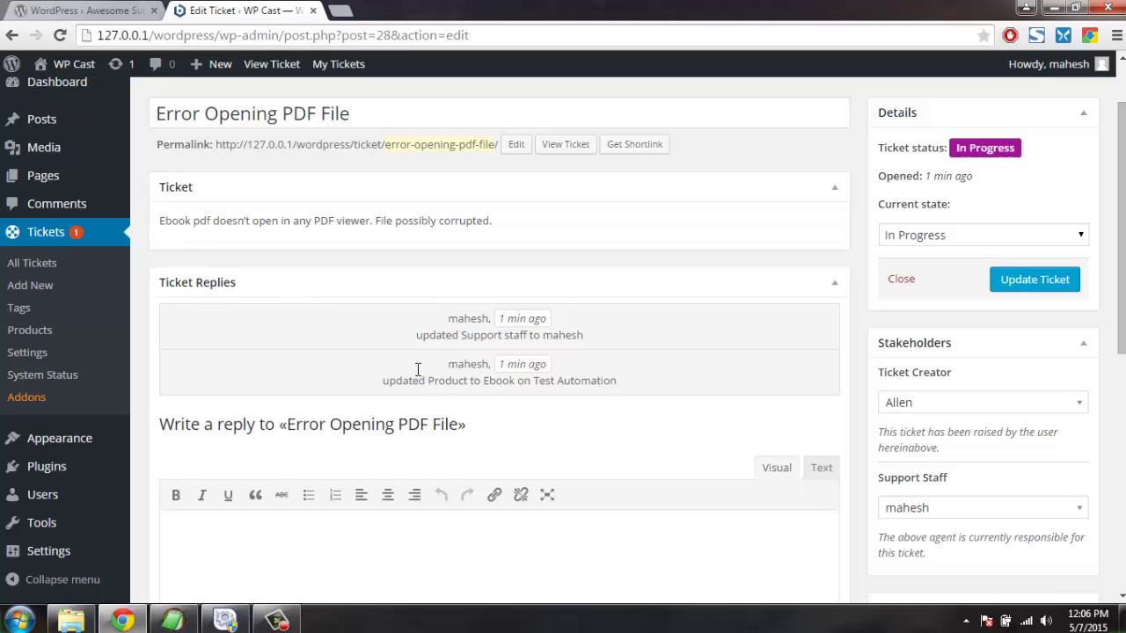
pyautogui.scroll(-1, 614, 326)
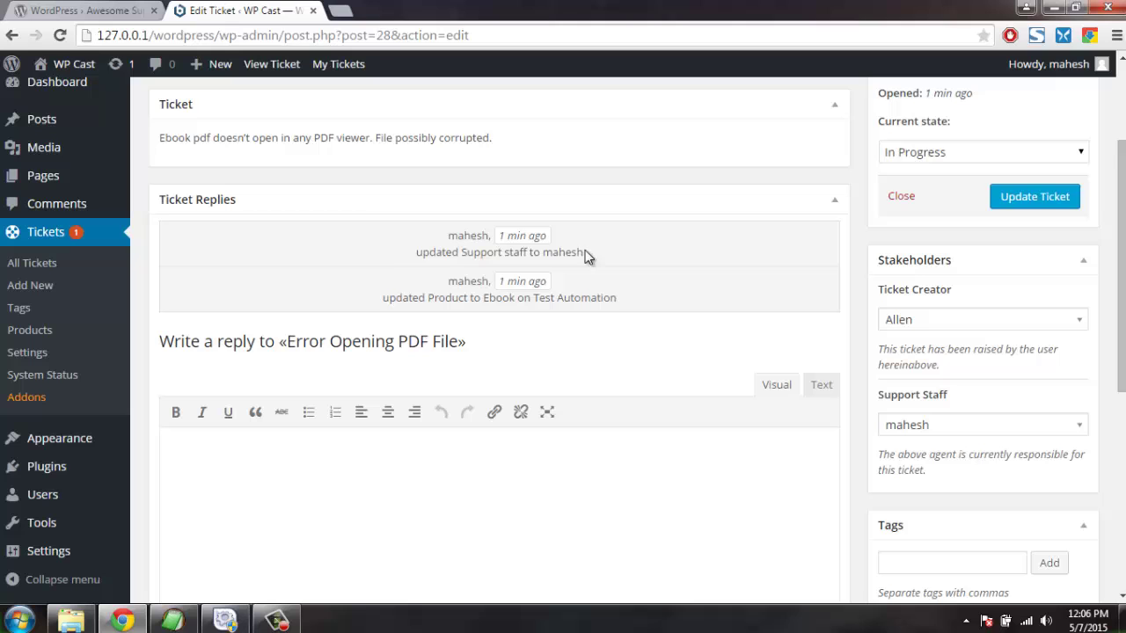
pyautogui.scroll(-4, 708, 233)
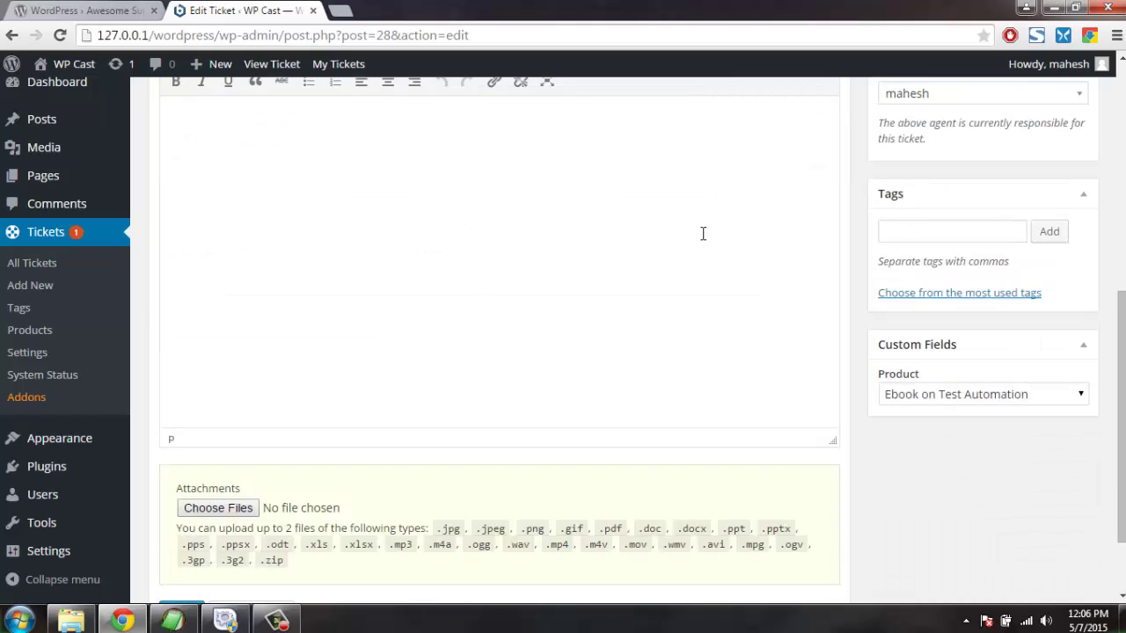
pyautogui.scroll(2, 334, 284)
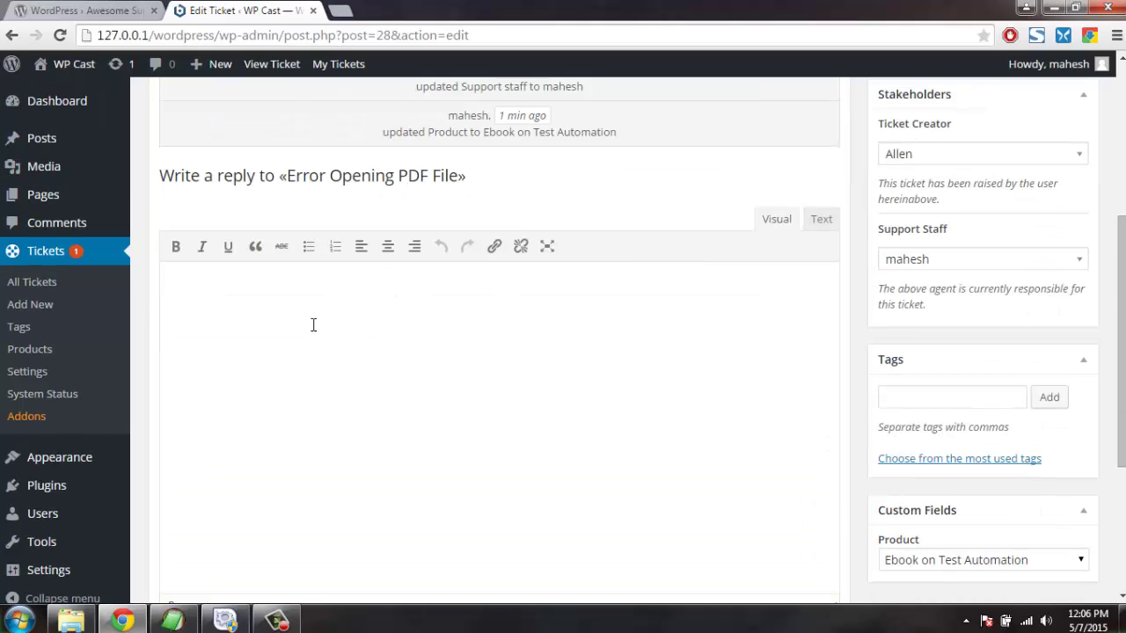
pyautogui.scroll(-3, 558, 274)
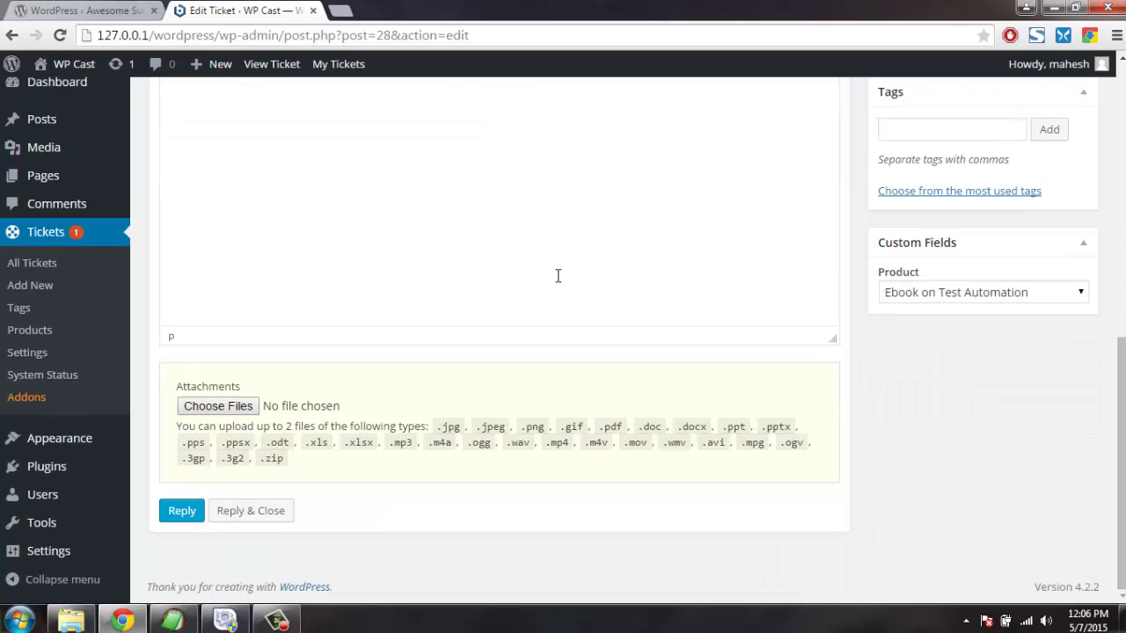
pyautogui.scroll(7, 557, 274)
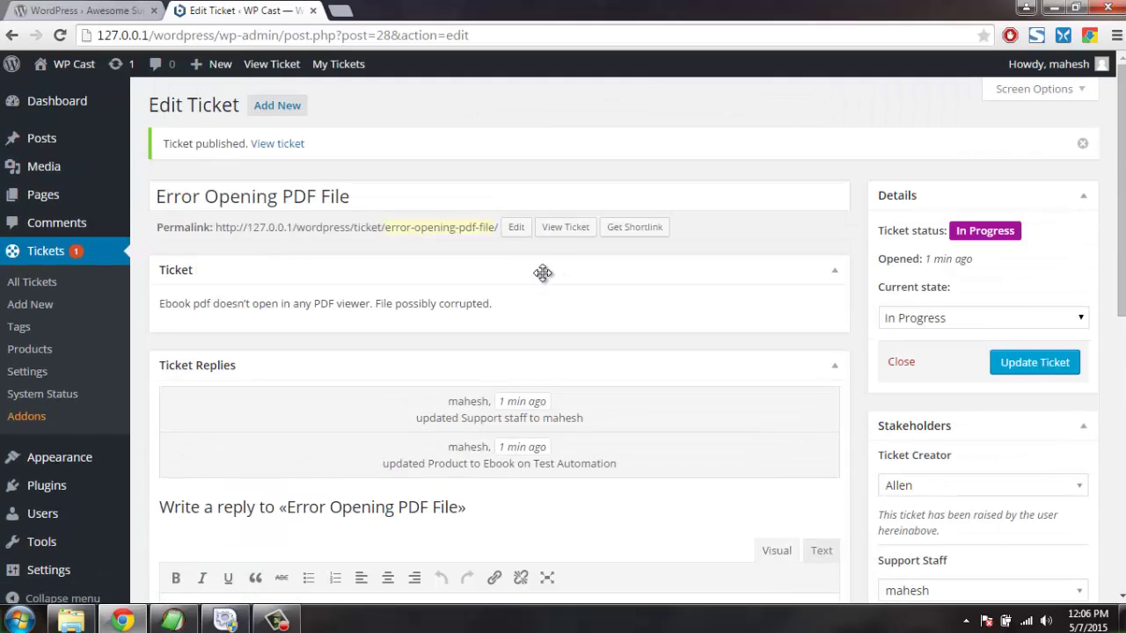
# Open the ticket's View link in a new tab, then go to All Tickets.
pyautogui.rightClick(293, 144)
pyautogui.click(361, 154)
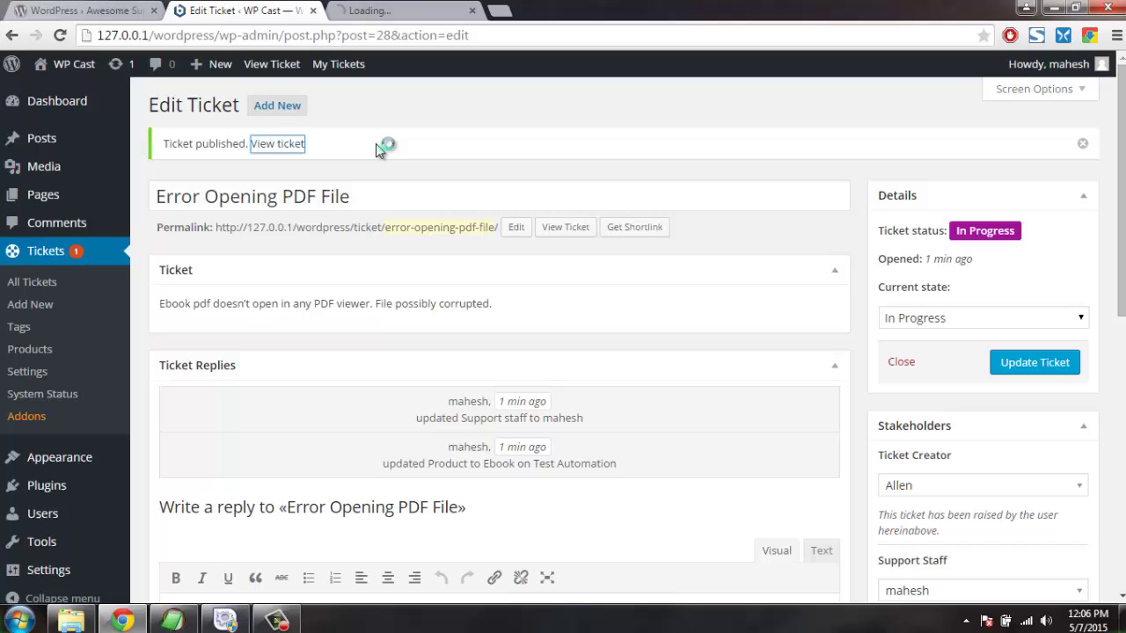
pyautogui.click(37, 283)
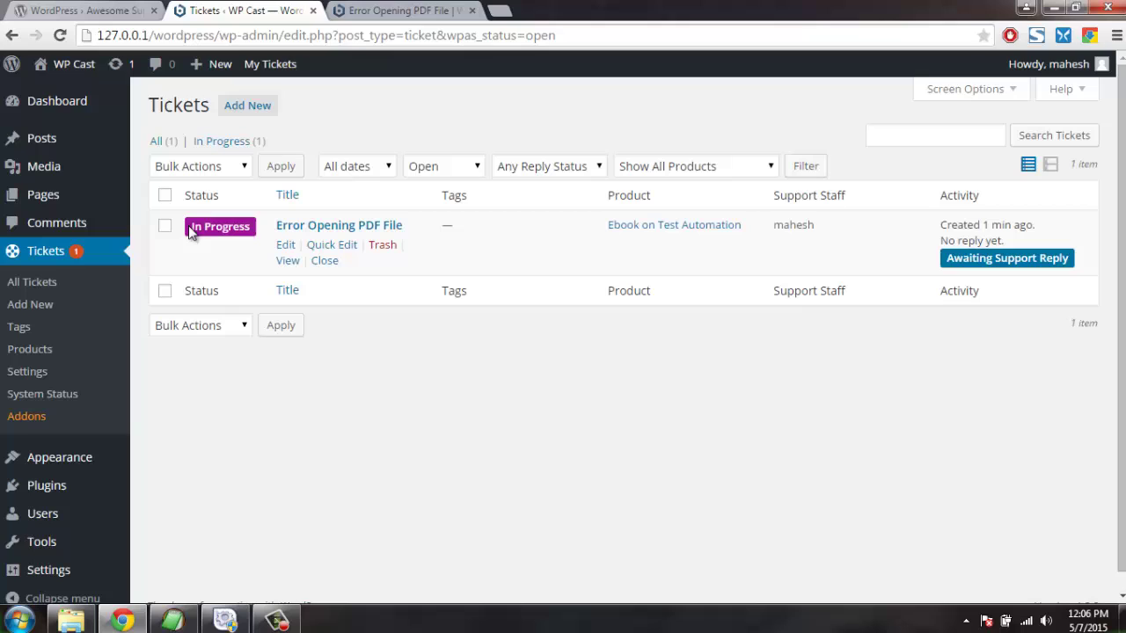
# Check the new ticket's assigned support agent and creation time in the All Tickets list.
pyautogui.click(304, 189)
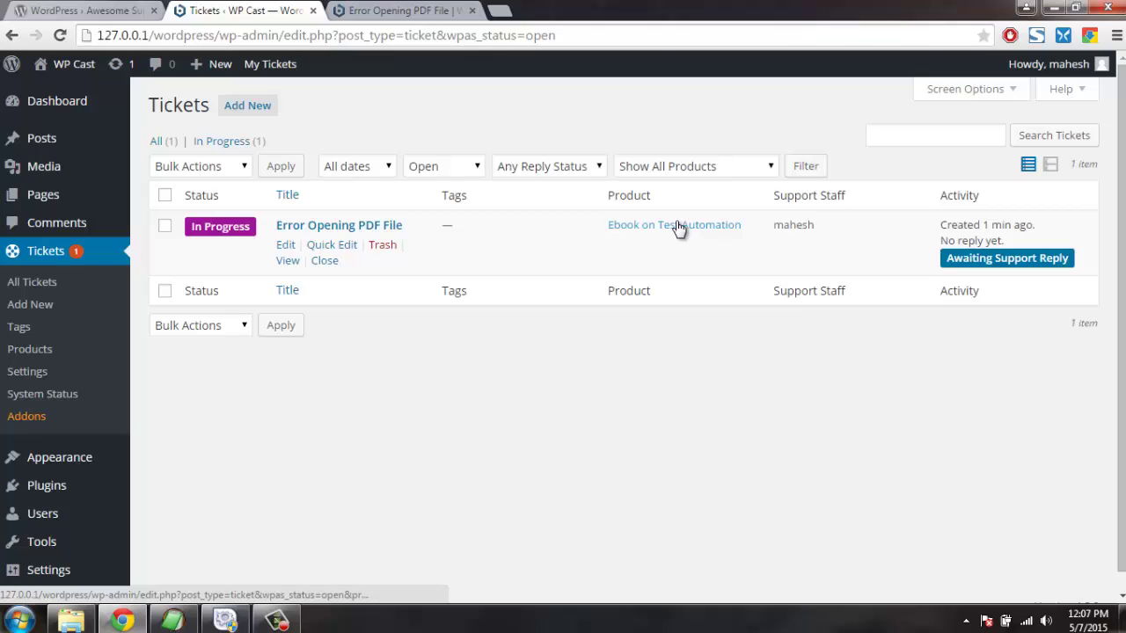
pyautogui.moveTo(823, 225); pyautogui.dragTo(779, 230)
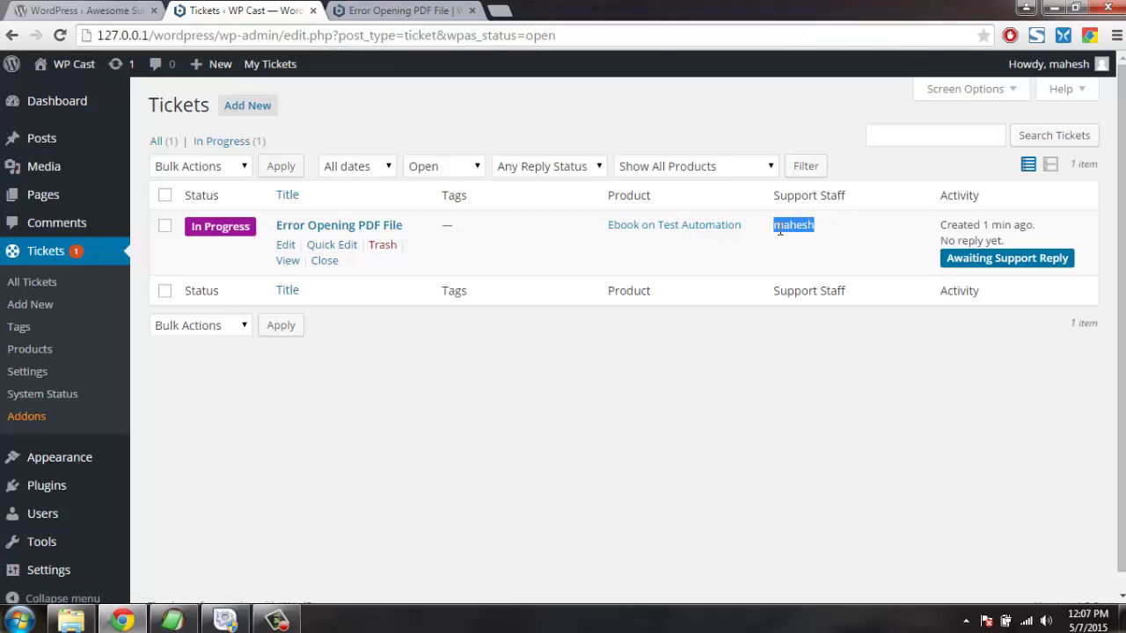
pyautogui.moveTo(942, 226); pyautogui.dragTo(993, 235)
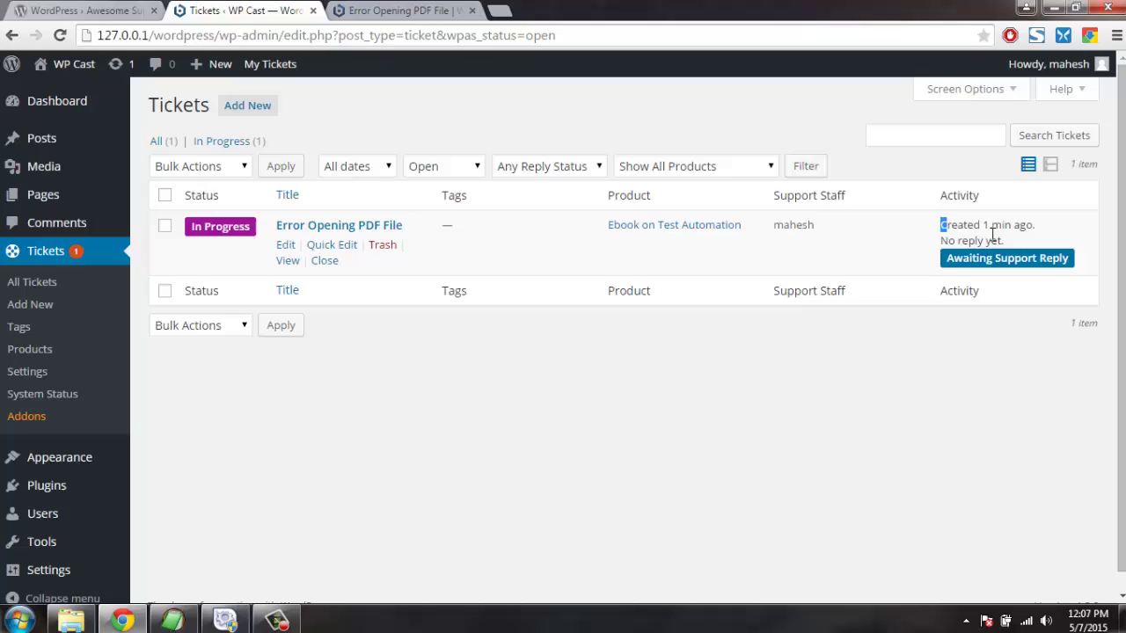
pyautogui.click(995, 234)
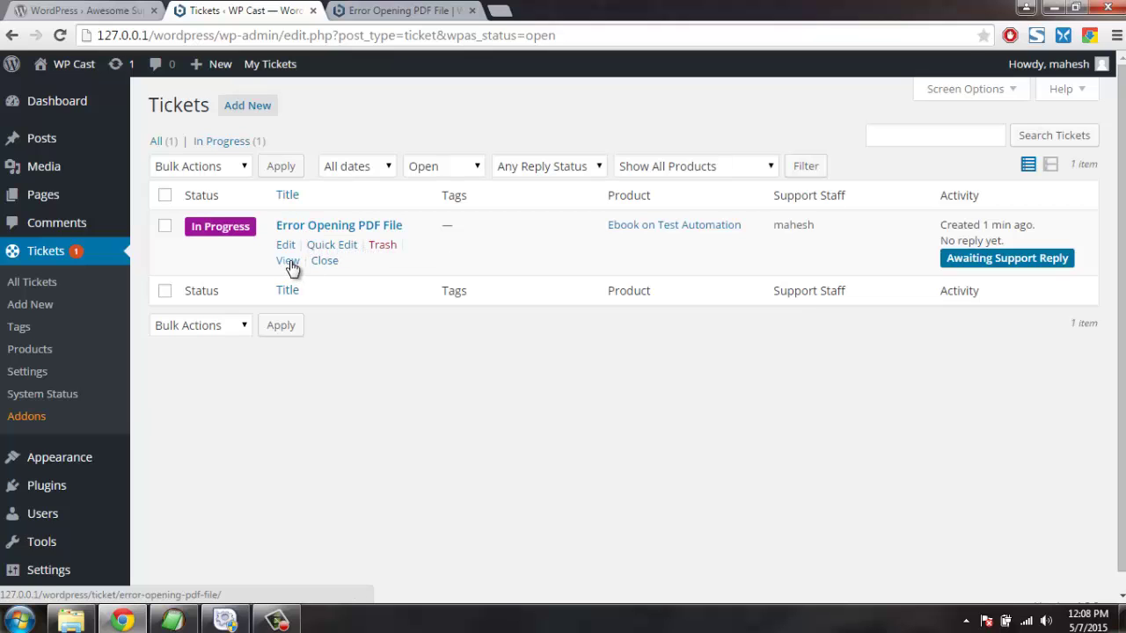
# Open the ticket's public page and check its title and date details.
pyautogui.click(288, 263)
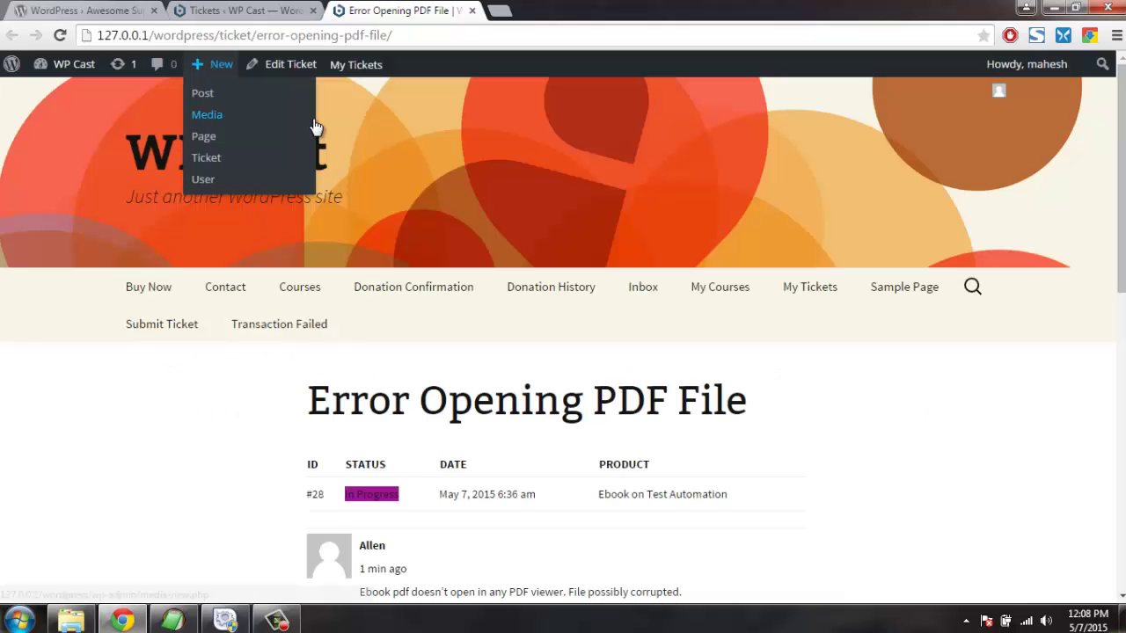
pyautogui.scroll(-3, 128, 261)
pyautogui.scroll(1, 128, 261)
pyautogui.scroll(-1, 128, 261)
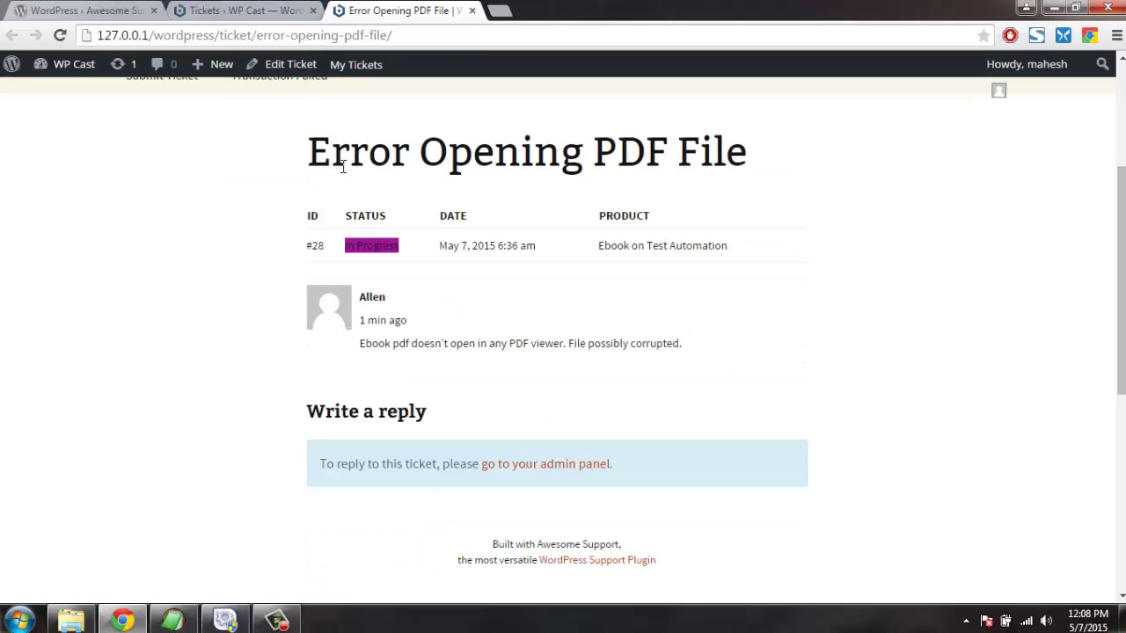
pyautogui.moveTo(307, 151)
pyautogui.mouseDown()
pyautogui.moveTo(765, 153)
pyautogui.moveTo(296, 156)
pyautogui.mouseUp()
pyautogui.click(341, 211)
pyautogui.moveTo(440, 216); pyautogui.dragTo(659, 219)
pyautogui.click(661, 226)
# Review the ticket's description, creator name and the page's web address.
pyautogui.scroll(1, 530, 281)
pyautogui.scroll(-2, 525, 279)
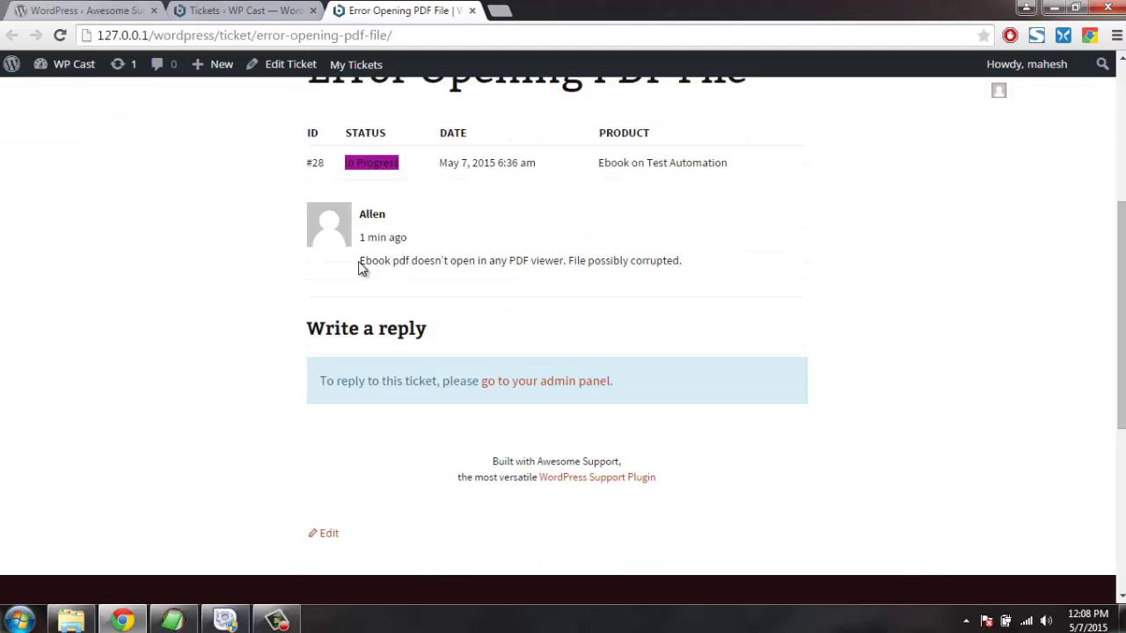
pyautogui.moveTo(361, 268); pyautogui.dragTo(391, 246)
pyautogui.click(442, 280)
pyautogui.doubleClick(372, 214)
pyautogui.click(362, 237)
pyautogui.scroll(-1, 231, 296)
pyautogui.moveTo(308, 247); pyautogui.dragTo(431, 257)
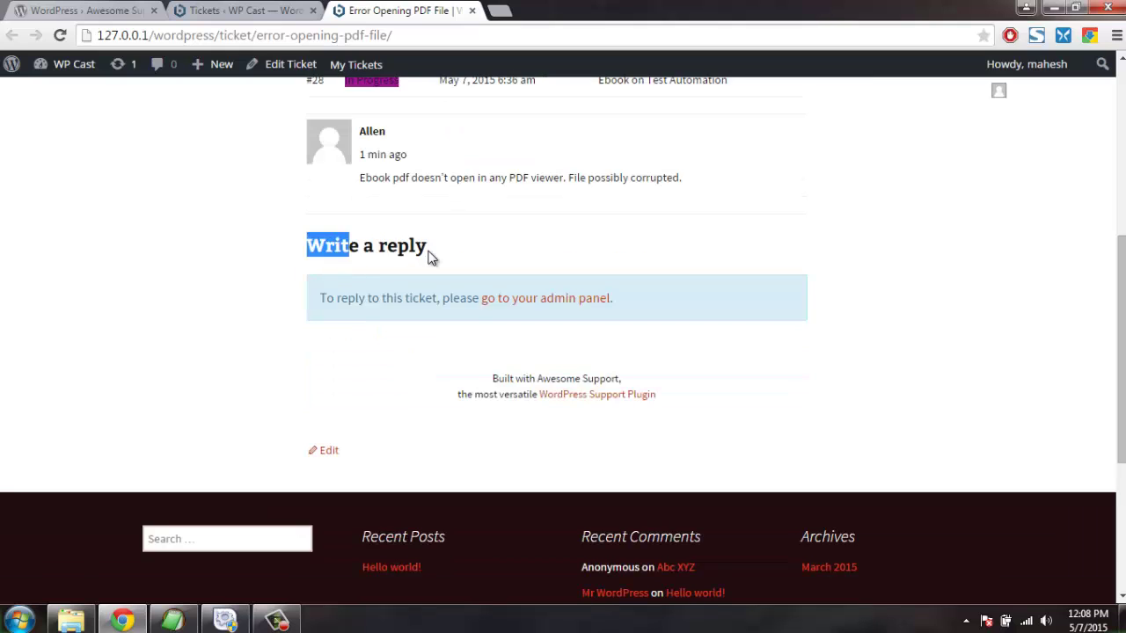
pyautogui.click(433, 260)
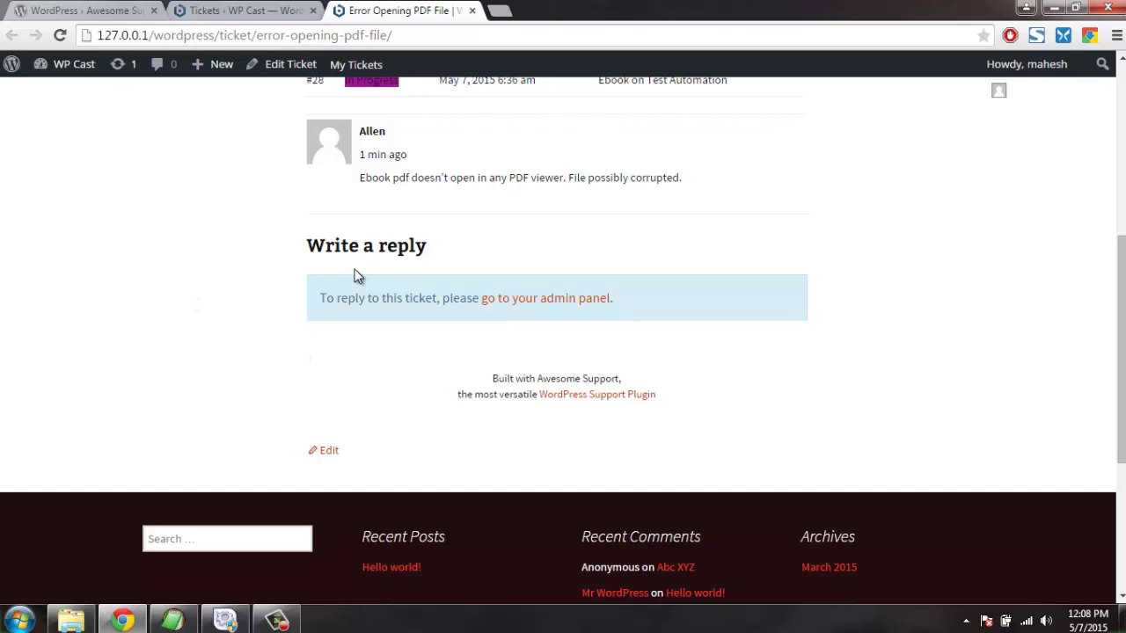
pyautogui.click(401, 39)
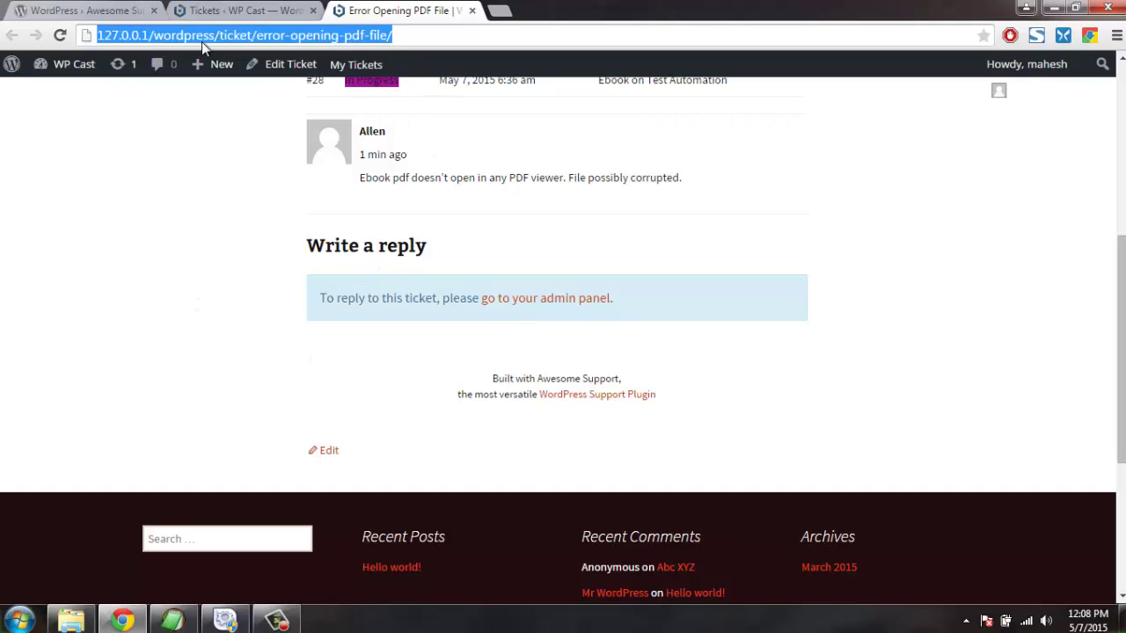
pyautogui.click(163, 249)
pyautogui.scroll(2, 203, 220)
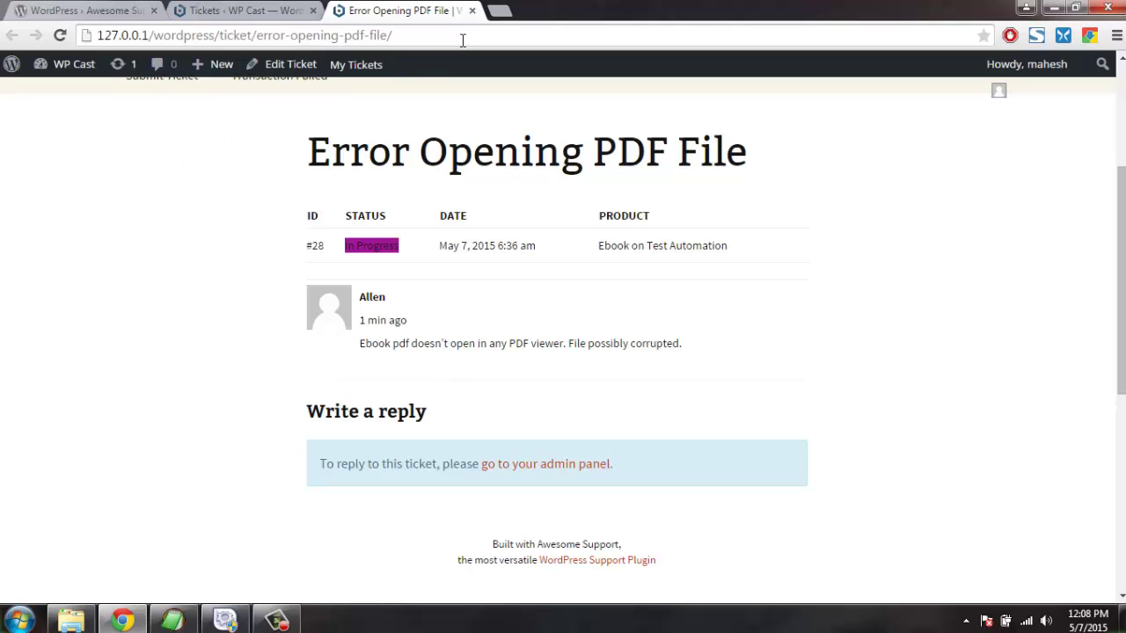
# Close the 'Error Opening PDF File' public page tab to return to the admin Tickets list.
pyautogui.click(473, 10)
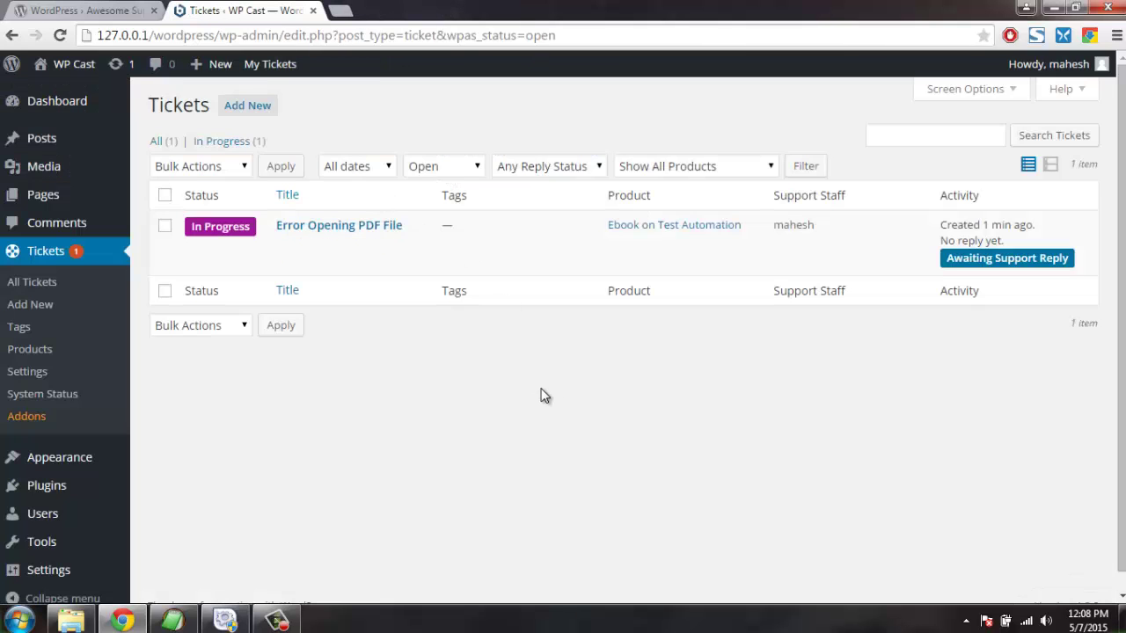